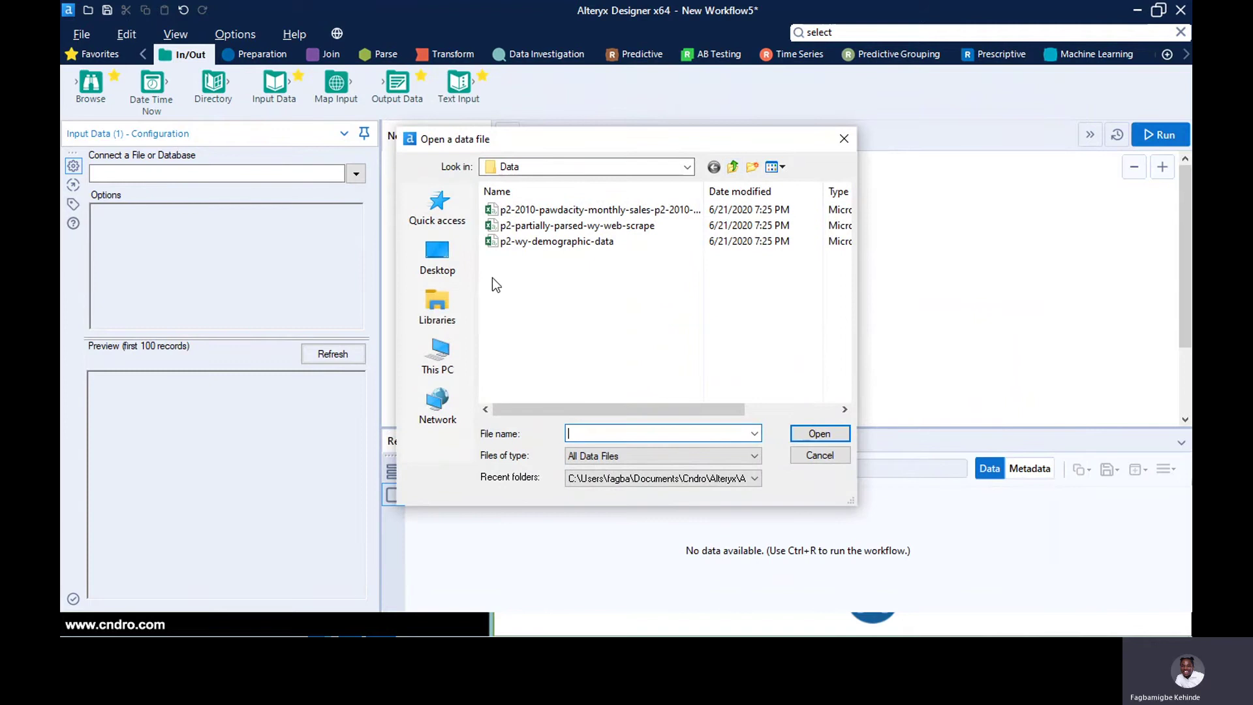
- Load the Sample - Superstore_Orders file from the Documents > Cndro > Tableau folder into the Input Data tool
{"action": "left_click", "coordinate": [437, 312]}
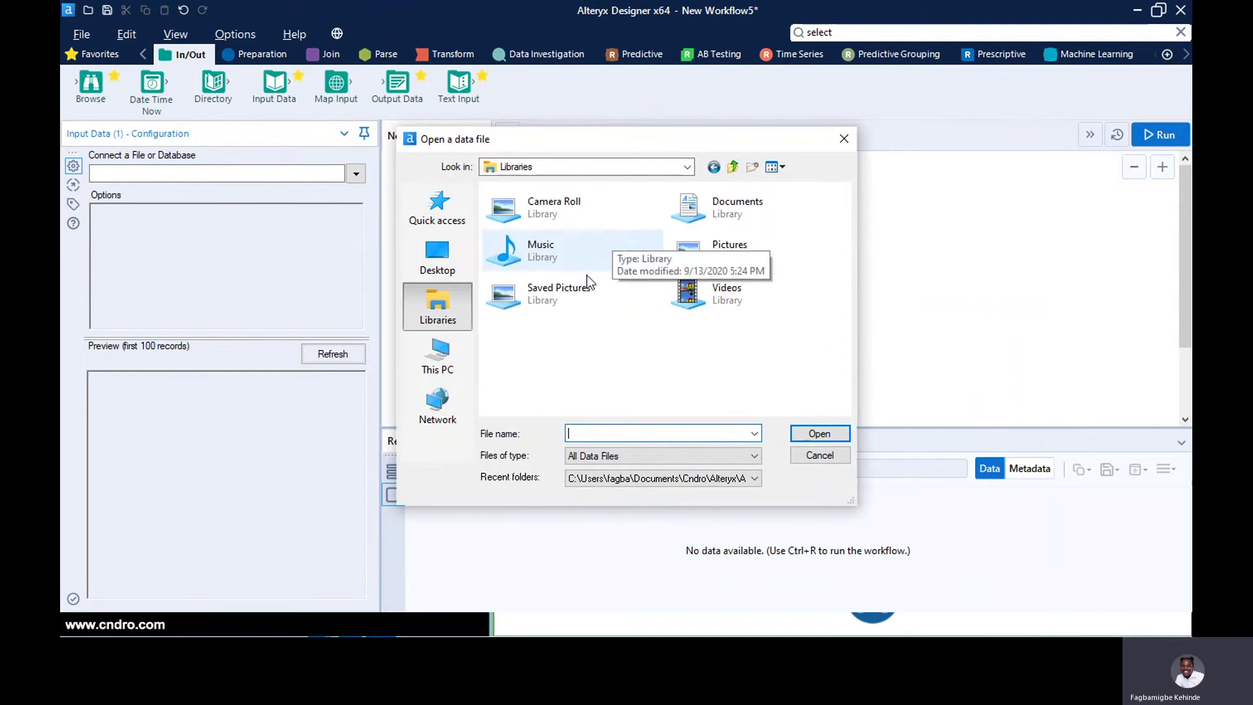
{"action": "left_click", "coordinate": [447, 367]}
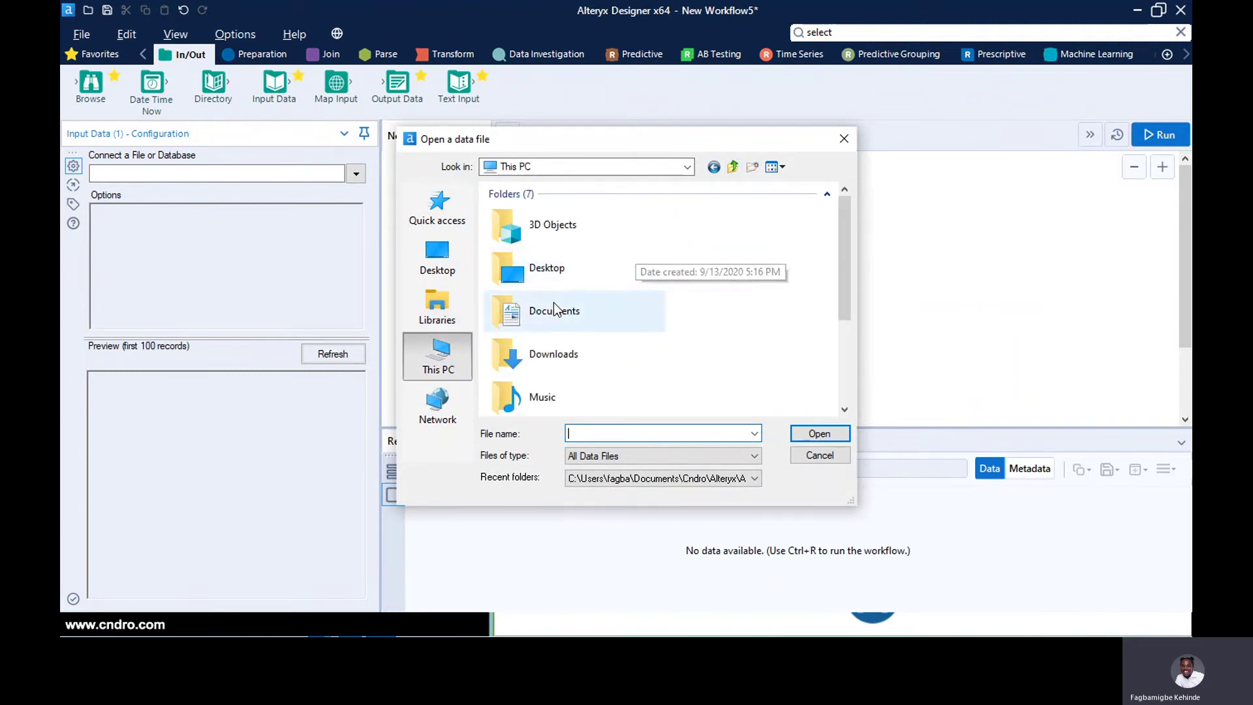
{"action": "double_click", "coordinate": [554, 305]}
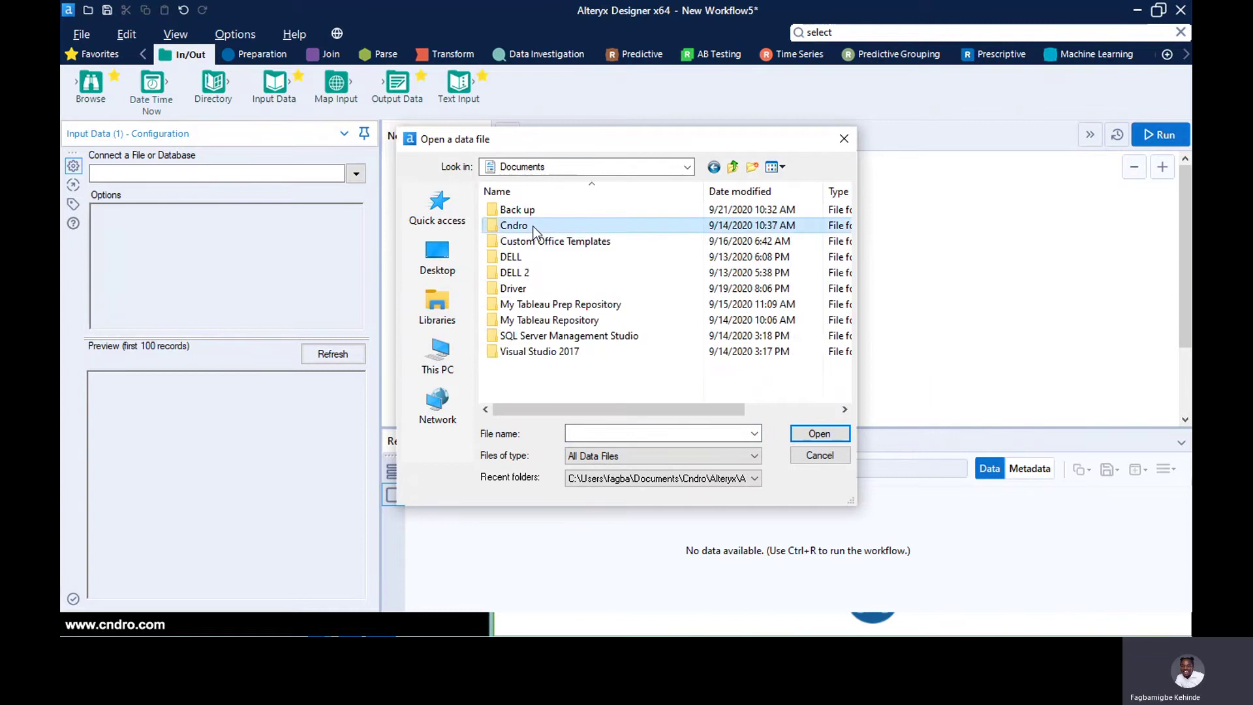
{"action": "double_click", "coordinate": [522, 225]}
{"action": "double_click", "coordinate": [530, 235]}
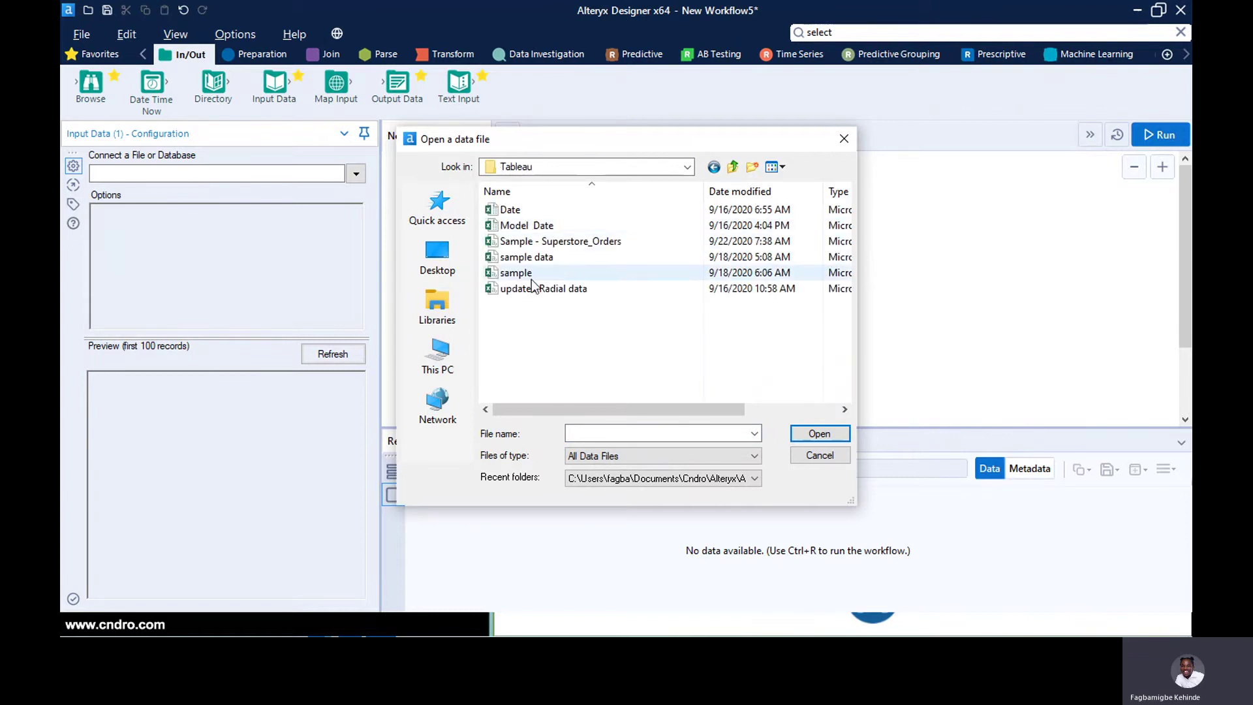
{"action": "left_click", "coordinate": [597, 243]}
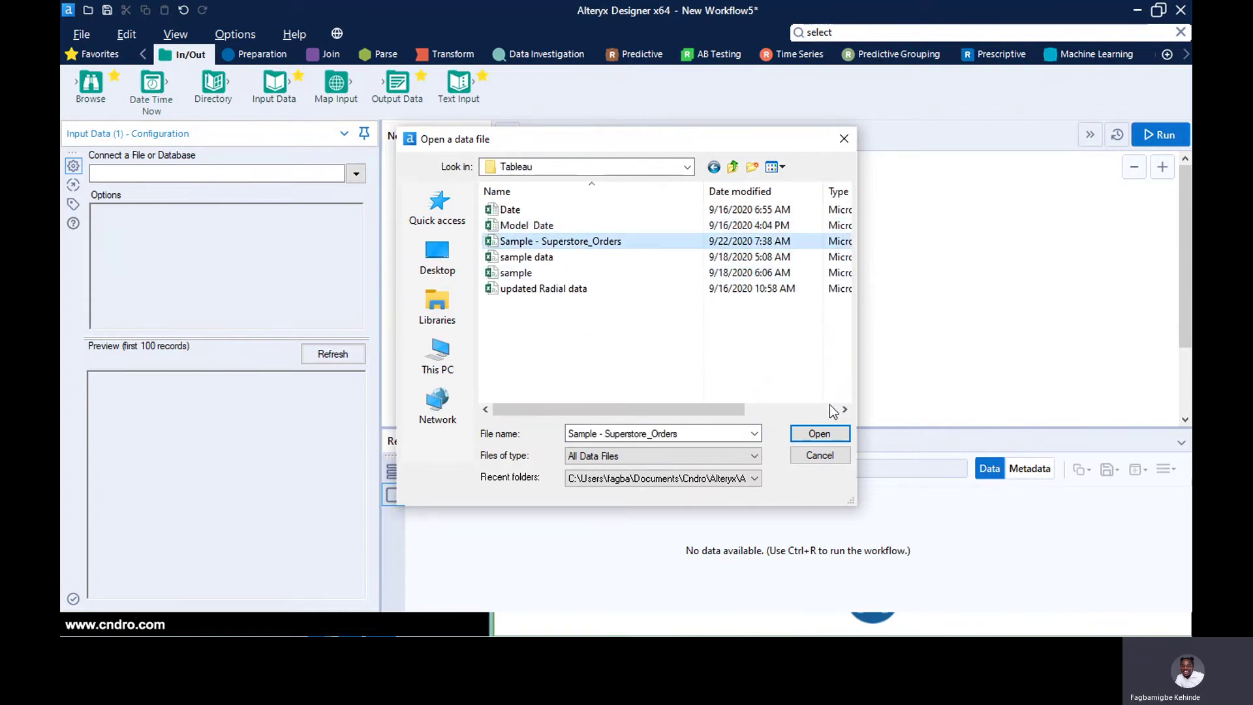
{"action": "left_click", "coordinate": [817, 433]}
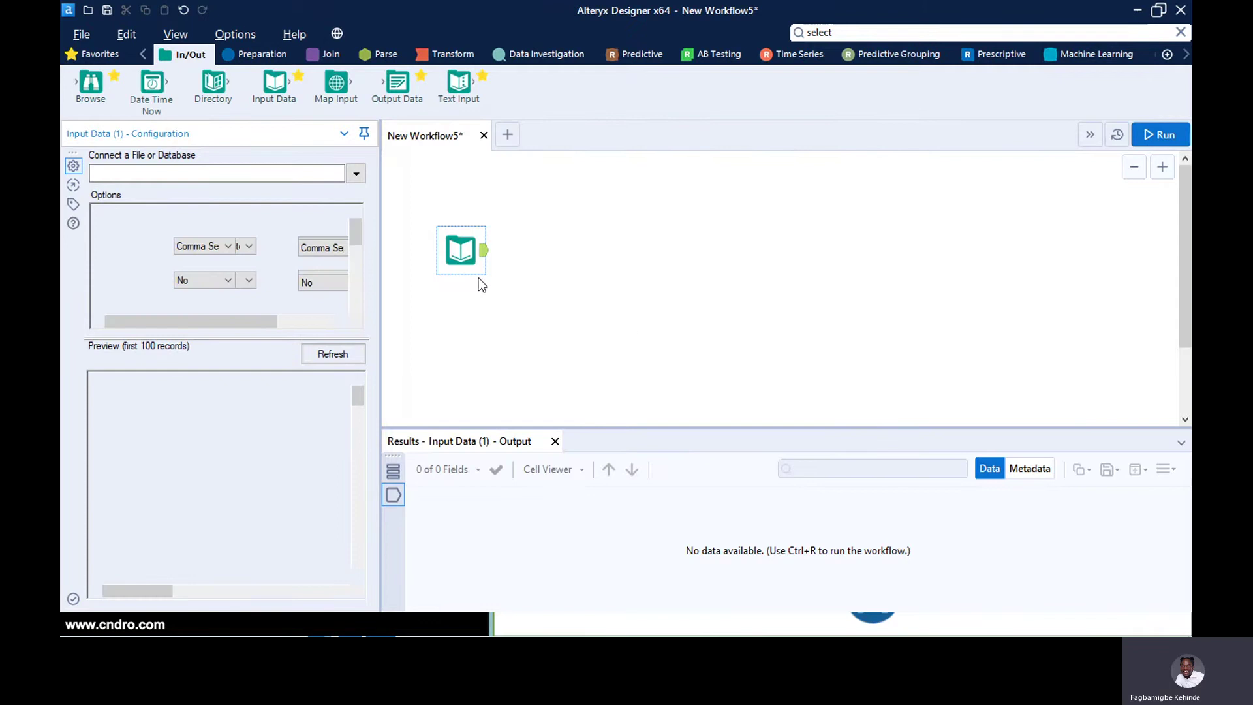
- Connect a Browse tool to the Input Data tool's output and run the workflow
{"action": "left_click_drag", "start_coordinate": [459, 253], "coordinate": [449, 233]}
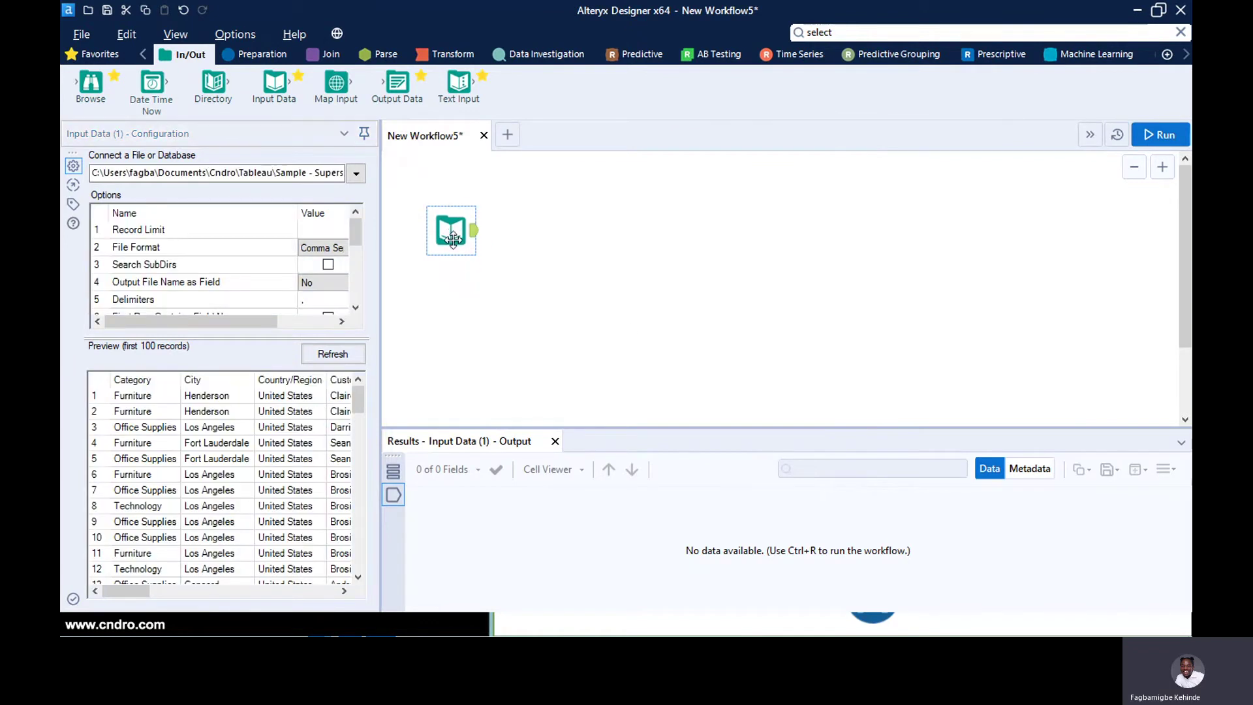
{"action": "left_click_drag", "start_coordinate": [91, 84], "coordinate": [625, 229]}
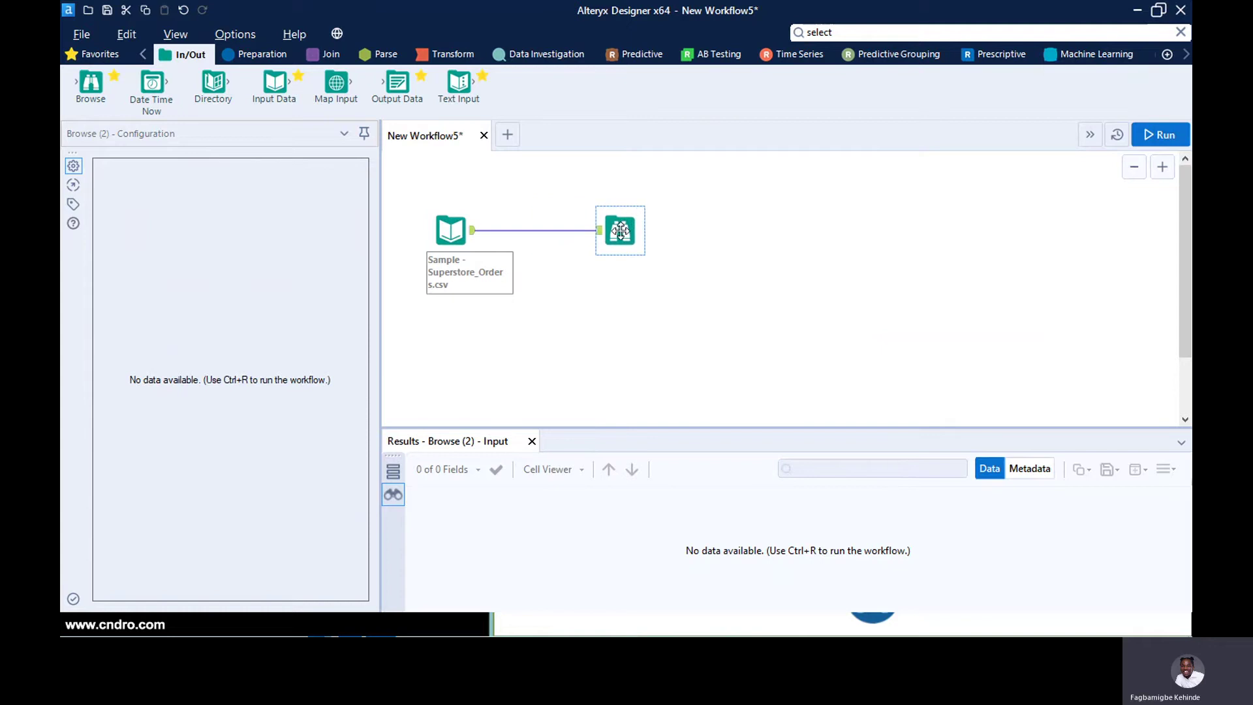
{"action": "left_click", "coordinate": [1151, 133]}
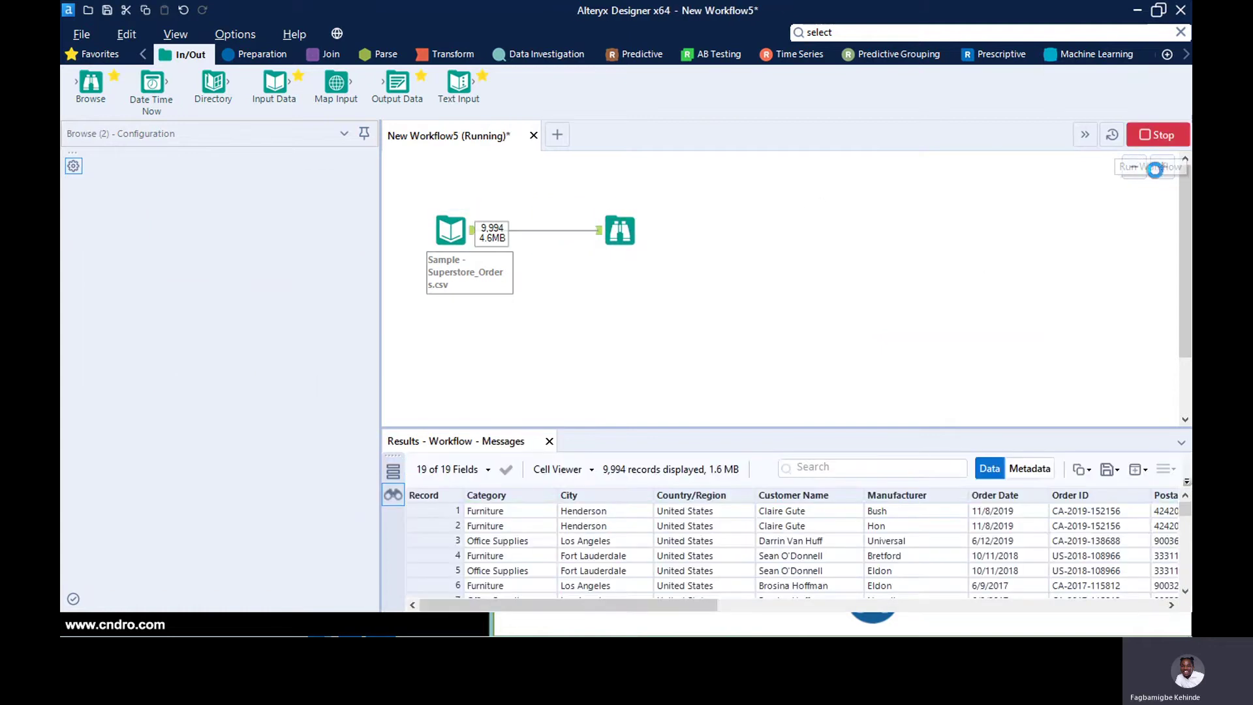
- Reposition the Input Data and Browse tools lower on the canvas, level with each other
{"action": "left_click", "coordinate": [1161, 167]}
{"action": "left_click", "coordinate": [1161, 167]}
{"action": "left_click", "coordinate": [1161, 167]}
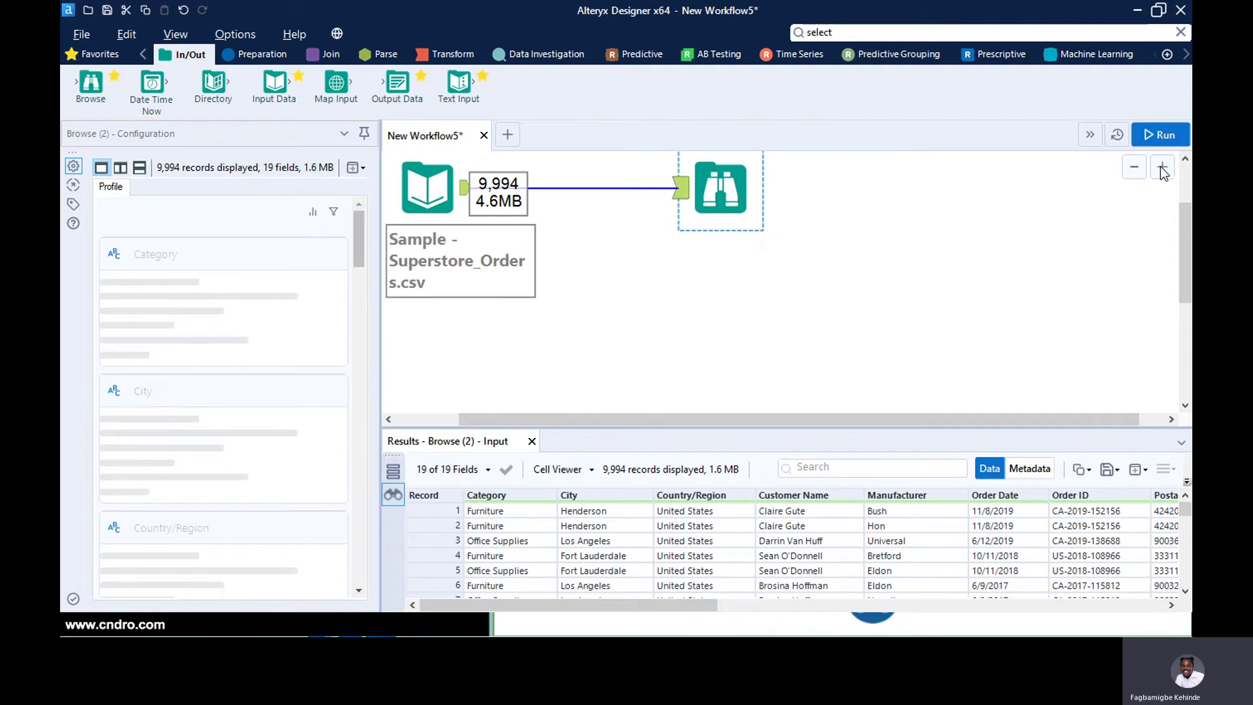
{"action": "left_click", "coordinate": [482, 229]}
{"action": "left_click_drag", "start_coordinate": [483, 229], "coordinate": [551, 280]}
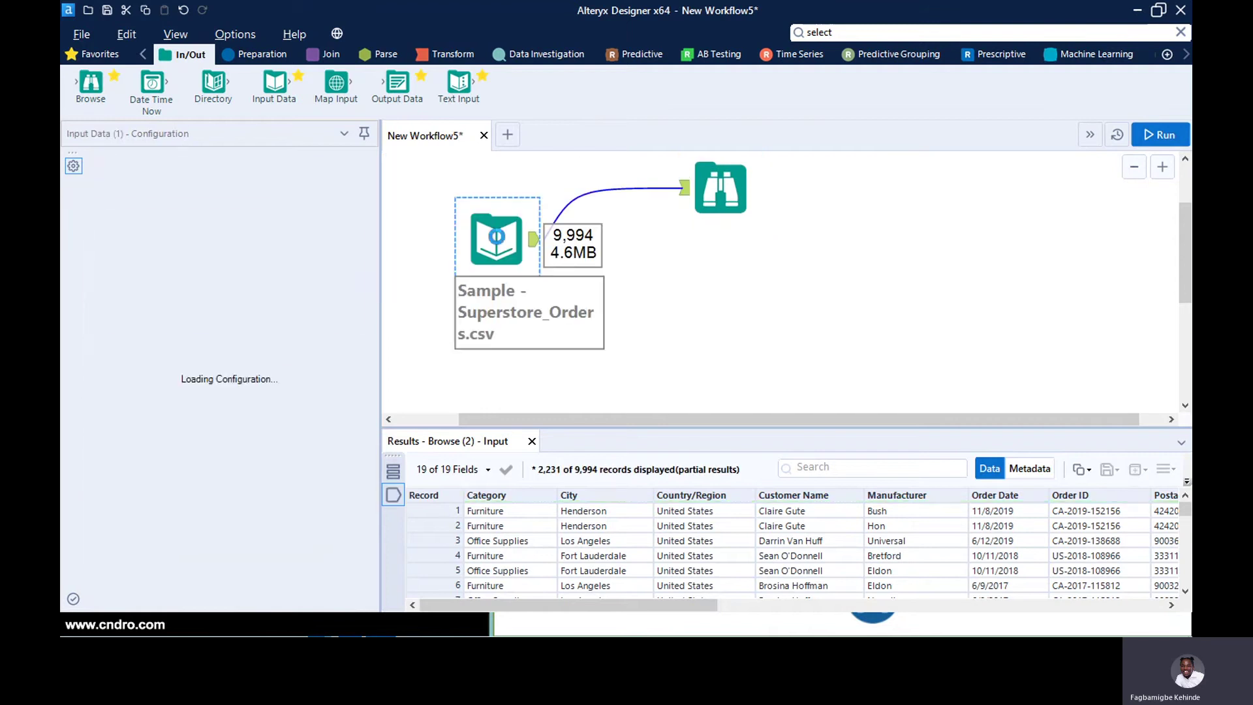
{"action": "left_click_drag", "start_coordinate": [717, 203], "coordinate": [750, 254]}
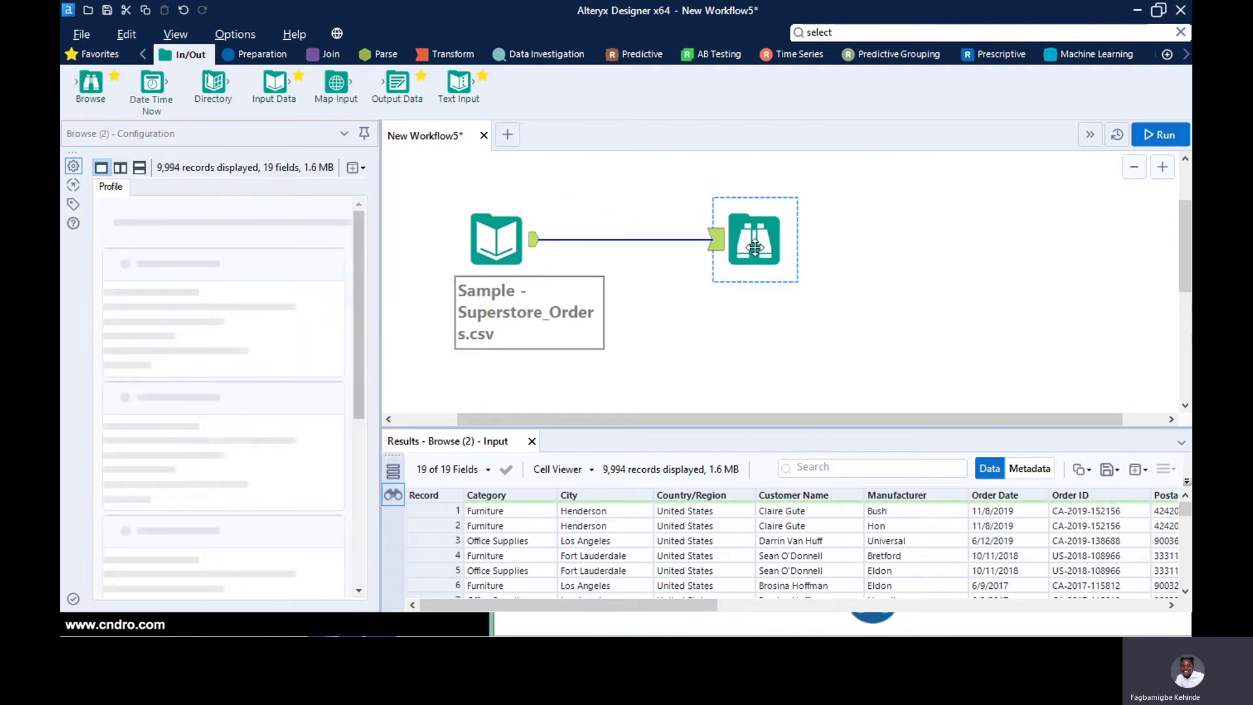
{"action": "left_click", "coordinate": [1150, 135]}
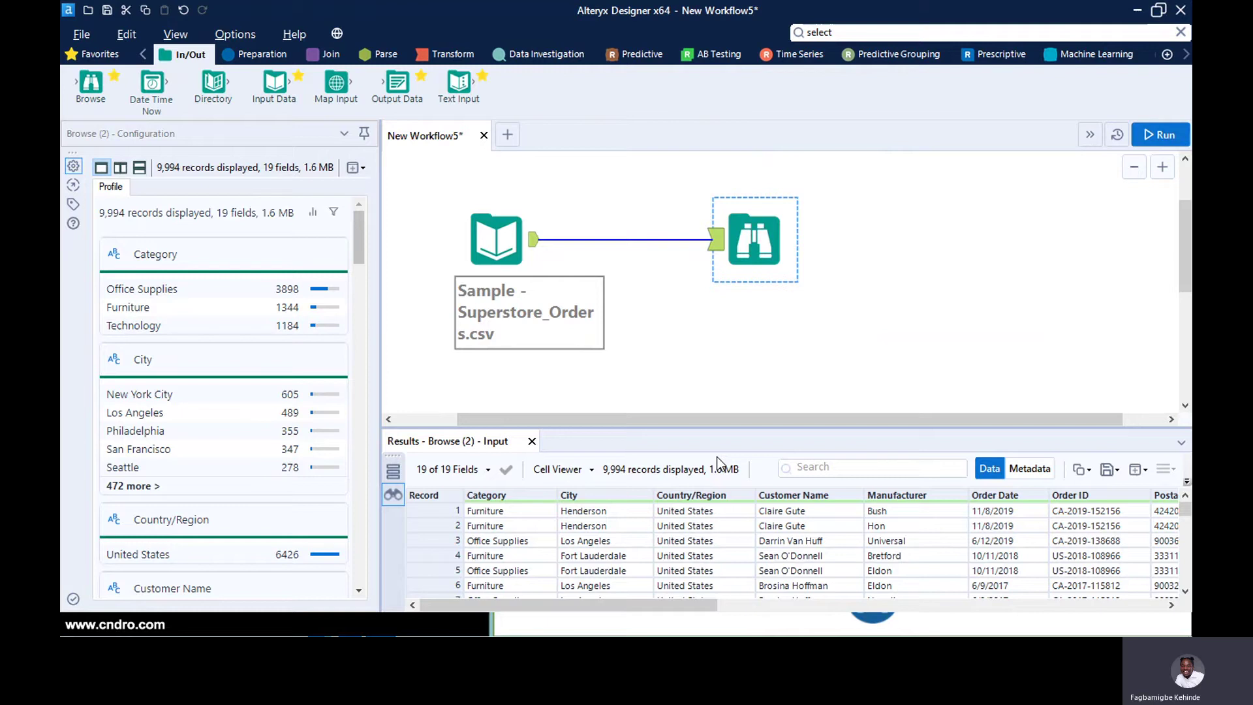
{"action": "left_click", "coordinate": [1159, 10]}
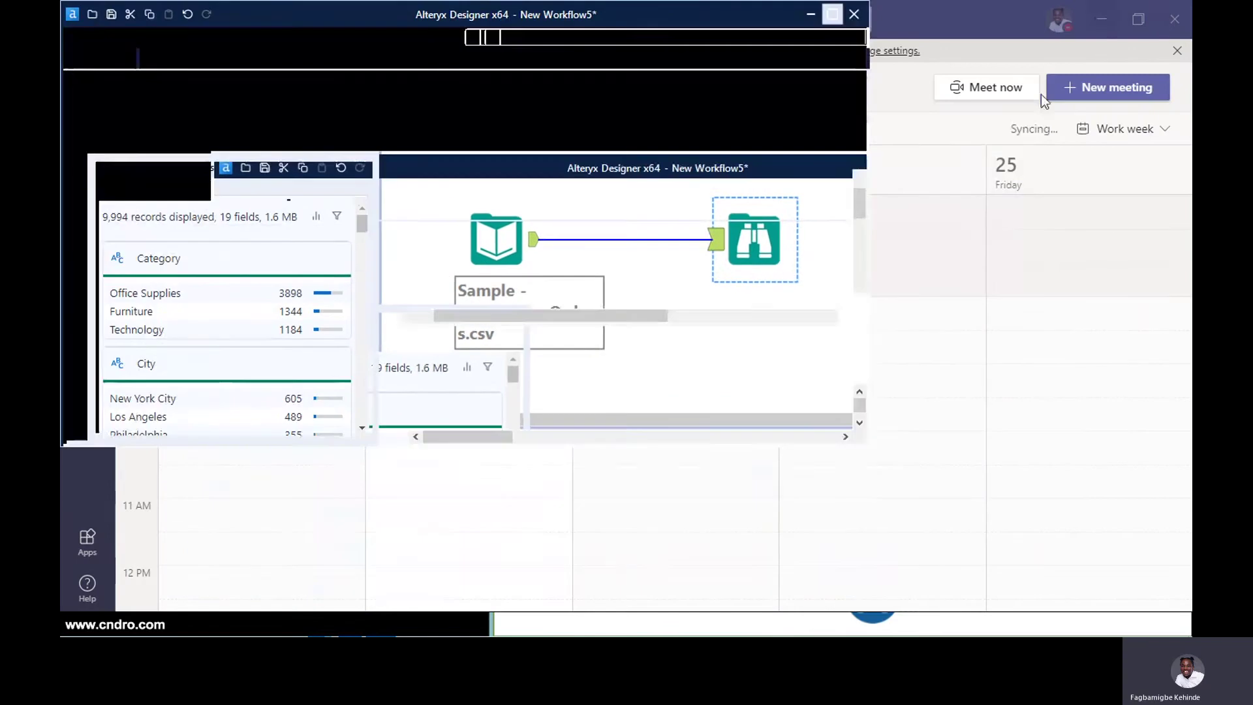
{"action": "left_click", "coordinate": [851, 14]}
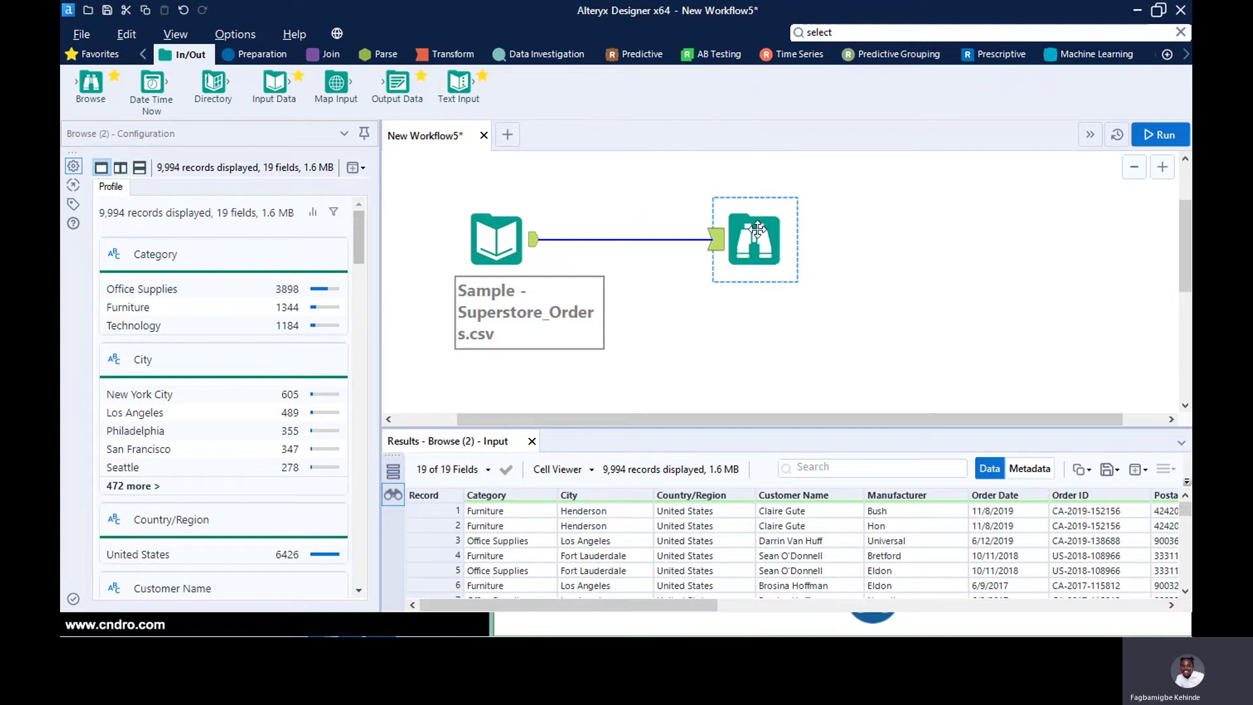
- Move the Browse tool slightly farther away and insert a Create Samples tool on the connection between Input Data and Browse
{"action": "left_click_drag", "start_coordinate": [757, 228], "coordinate": [774, 229]}
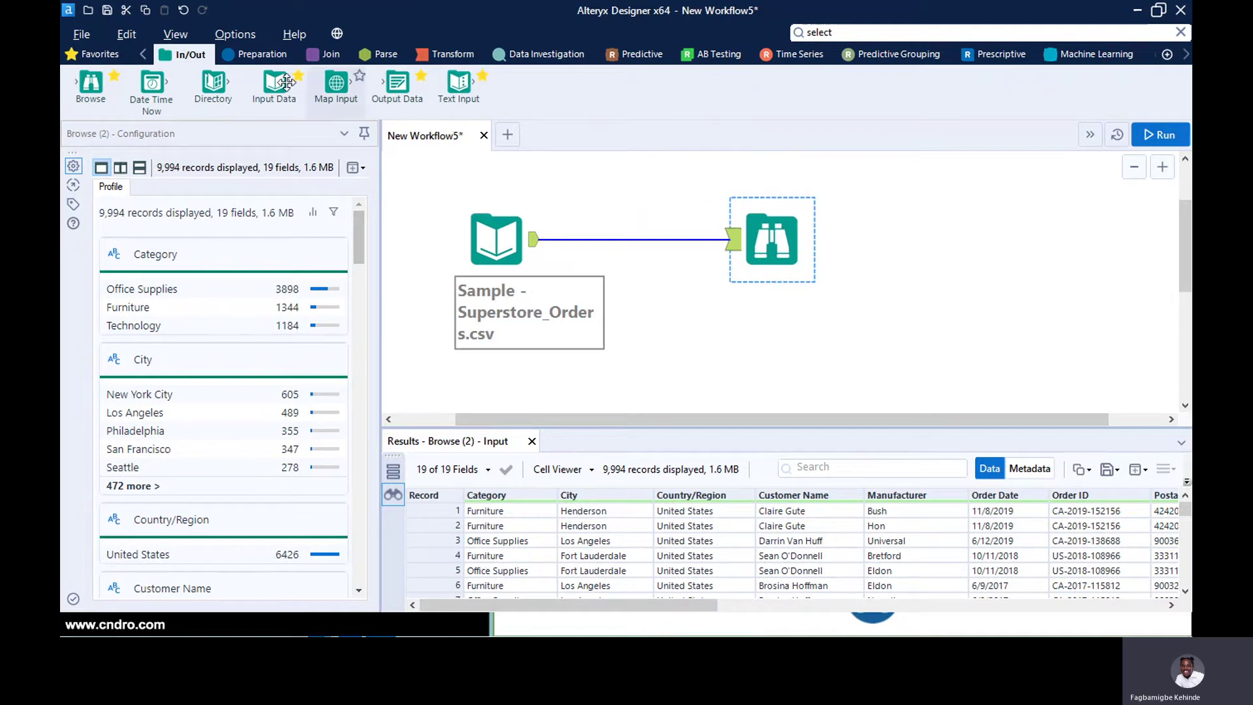
{"action": "left_click", "coordinate": [255, 55]}
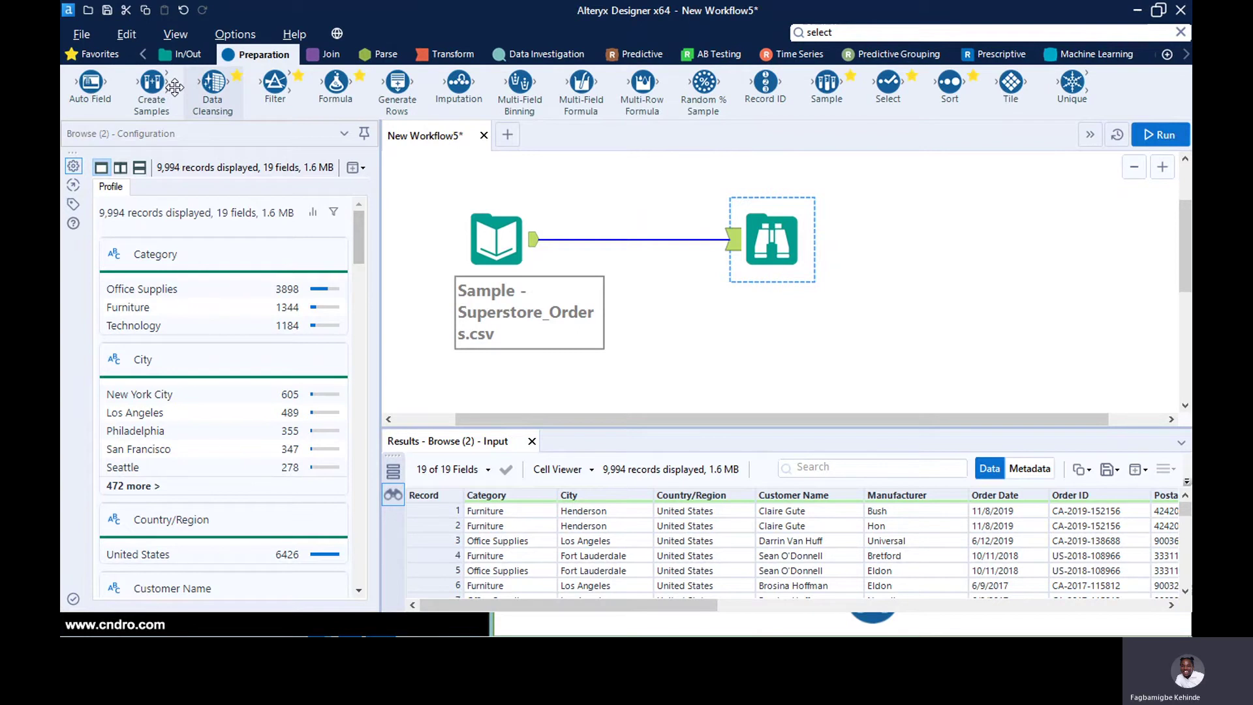
{"action": "left_click", "coordinate": [1167, 56]}
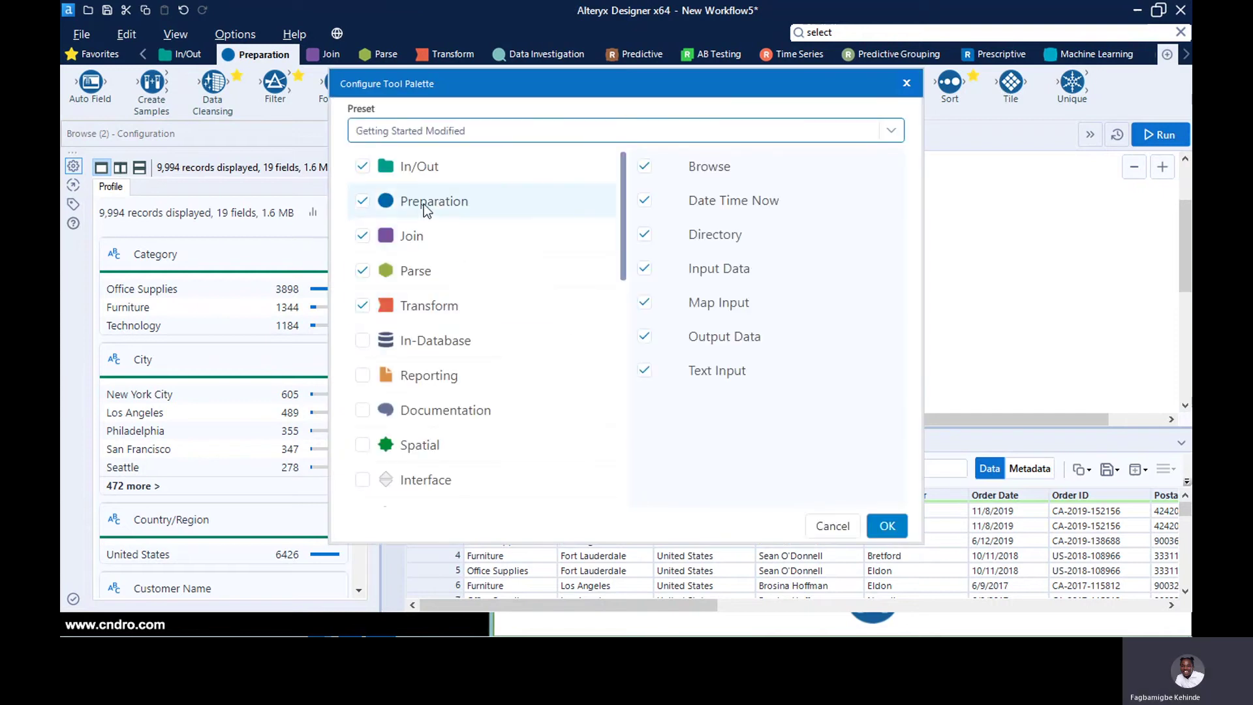
{"action": "left_click", "coordinate": [443, 201]}
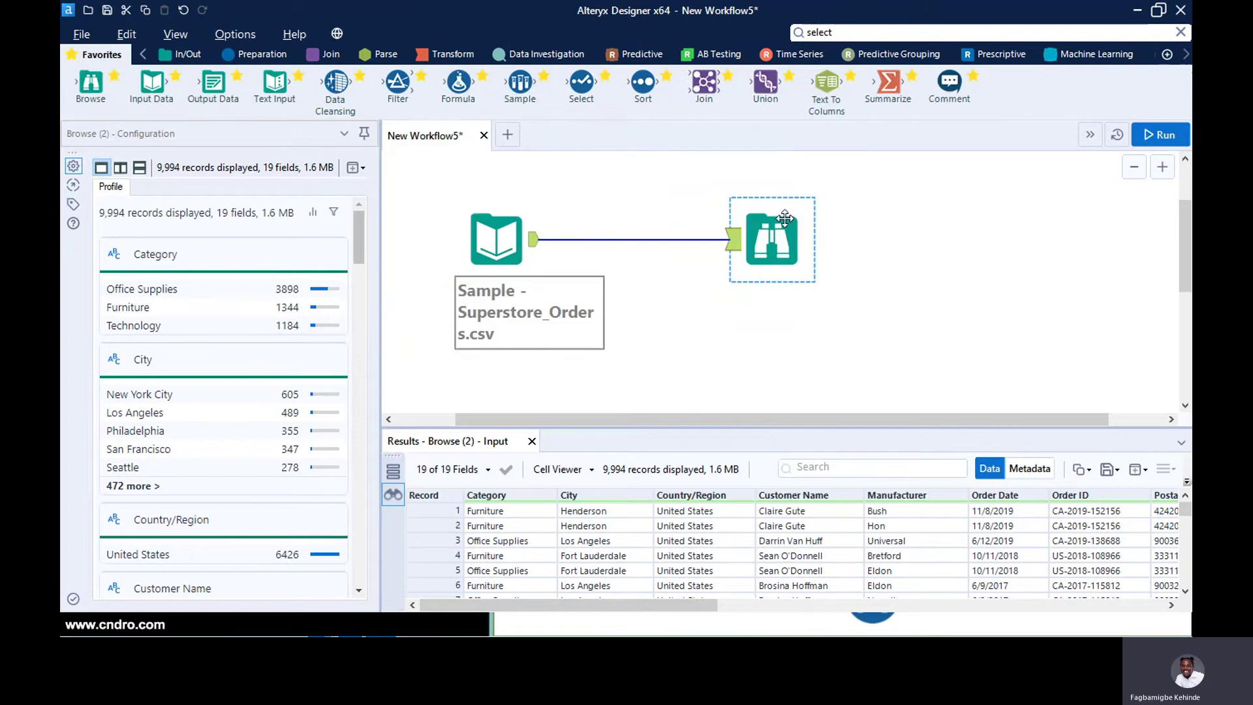
{"action": "left_click", "coordinate": [242, 57]}
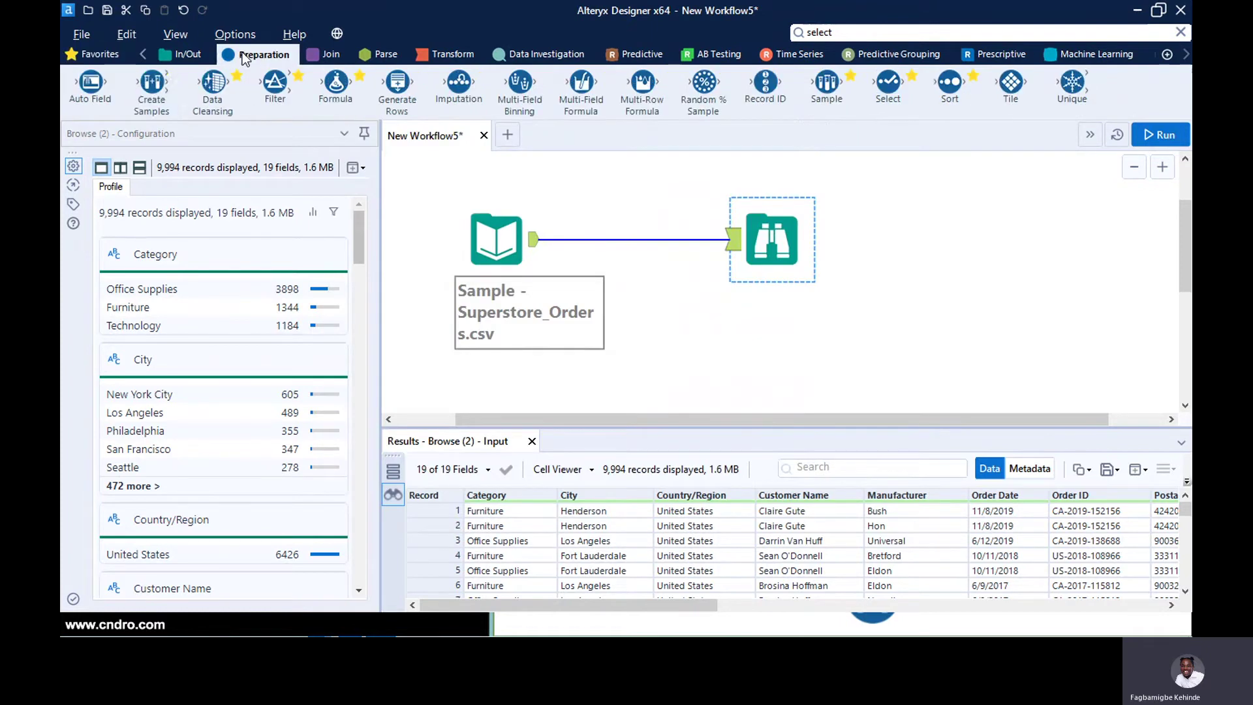
{"action": "left_click_drag", "start_coordinate": [151, 83], "coordinate": [606, 184]}
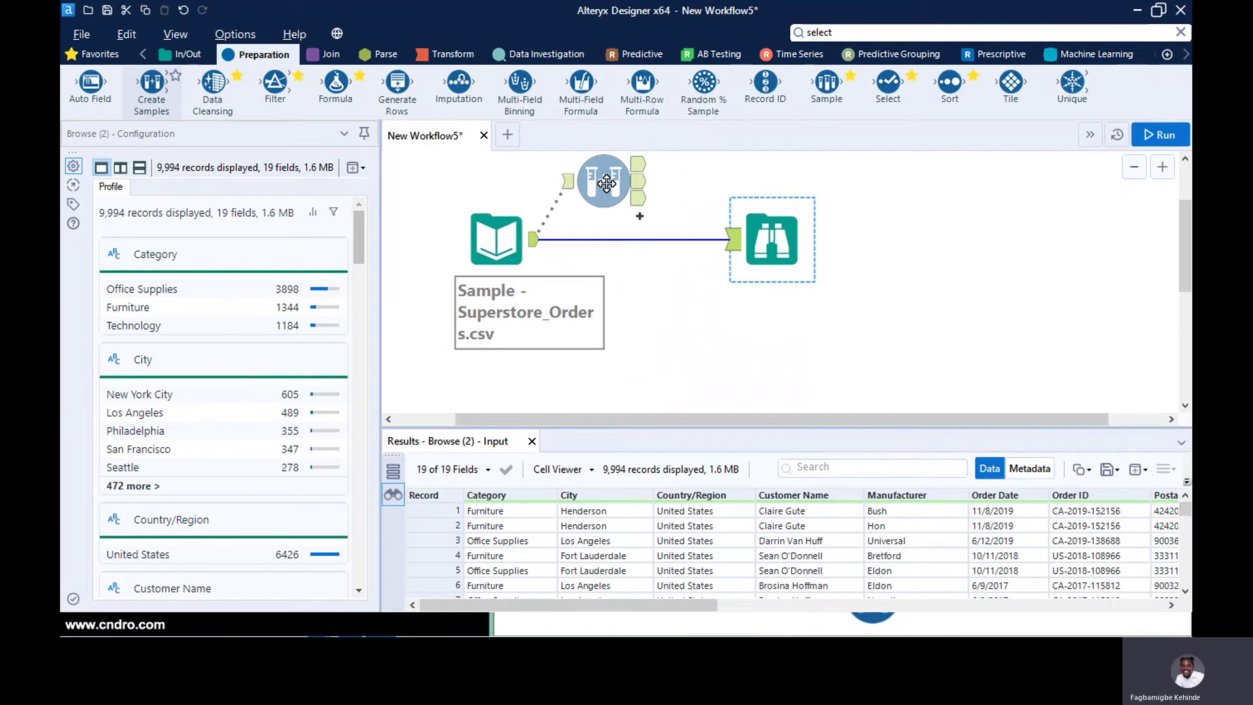
{"action": "left_click_drag", "start_coordinate": [606, 183], "coordinate": [617, 239]}
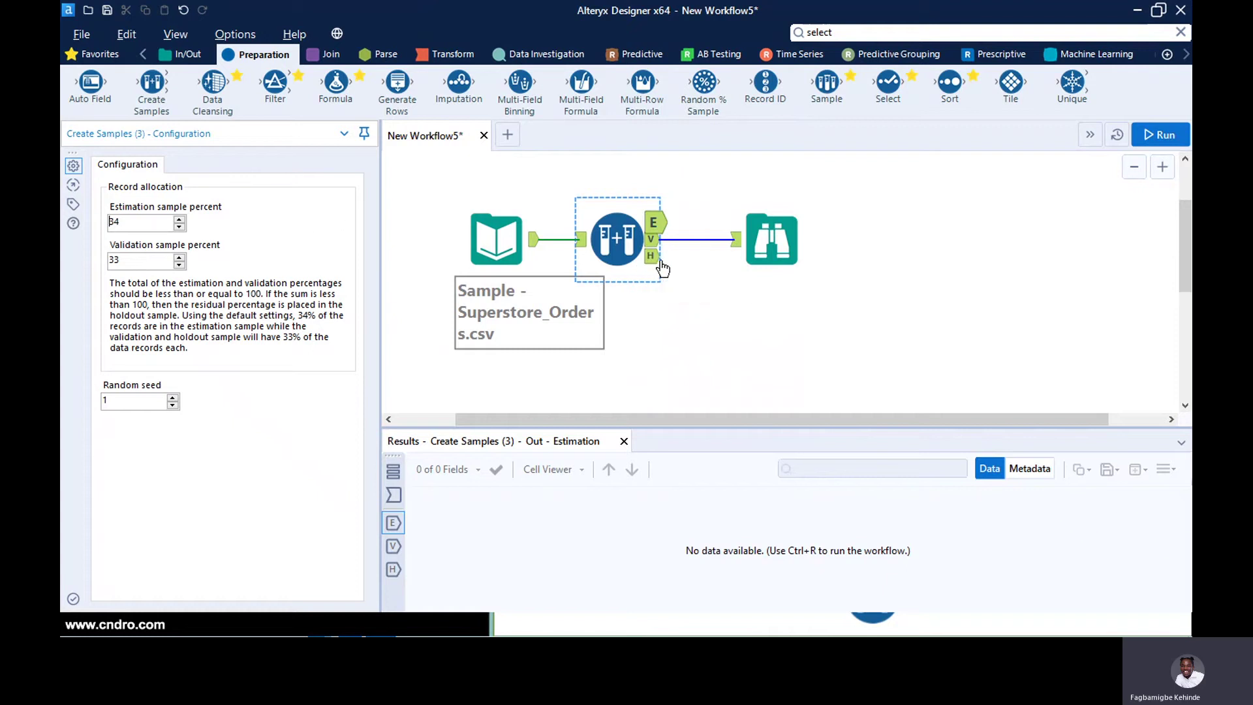
- Set the Create Samples tool's estimation sample to 70 percent and its validation sample to 30 percent
{"action": "left_click", "coordinate": [495, 239], "text": "ctrl"}
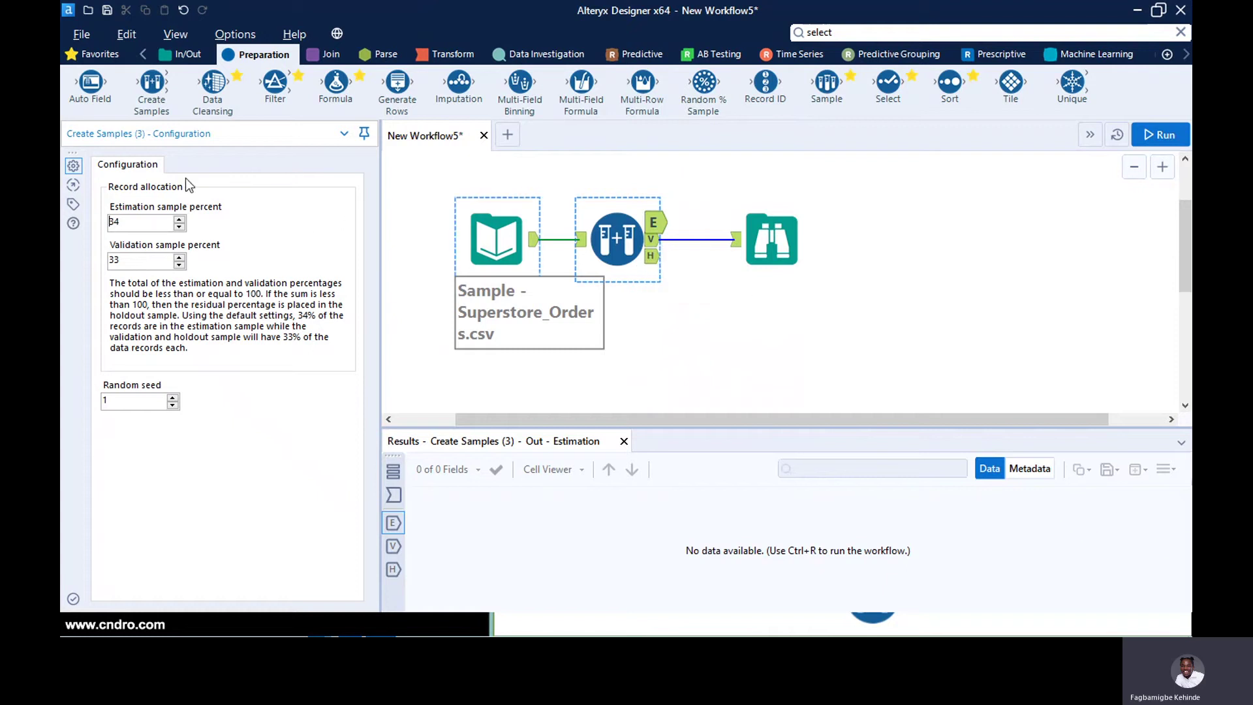
{"action": "left_click_drag", "start_coordinate": [130, 222], "coordinate": [115, 263]}
{"action": "type", "text": "70"}
{"action": "key", "text": "BackSpace"}
{"action": "type", "text": "0"}
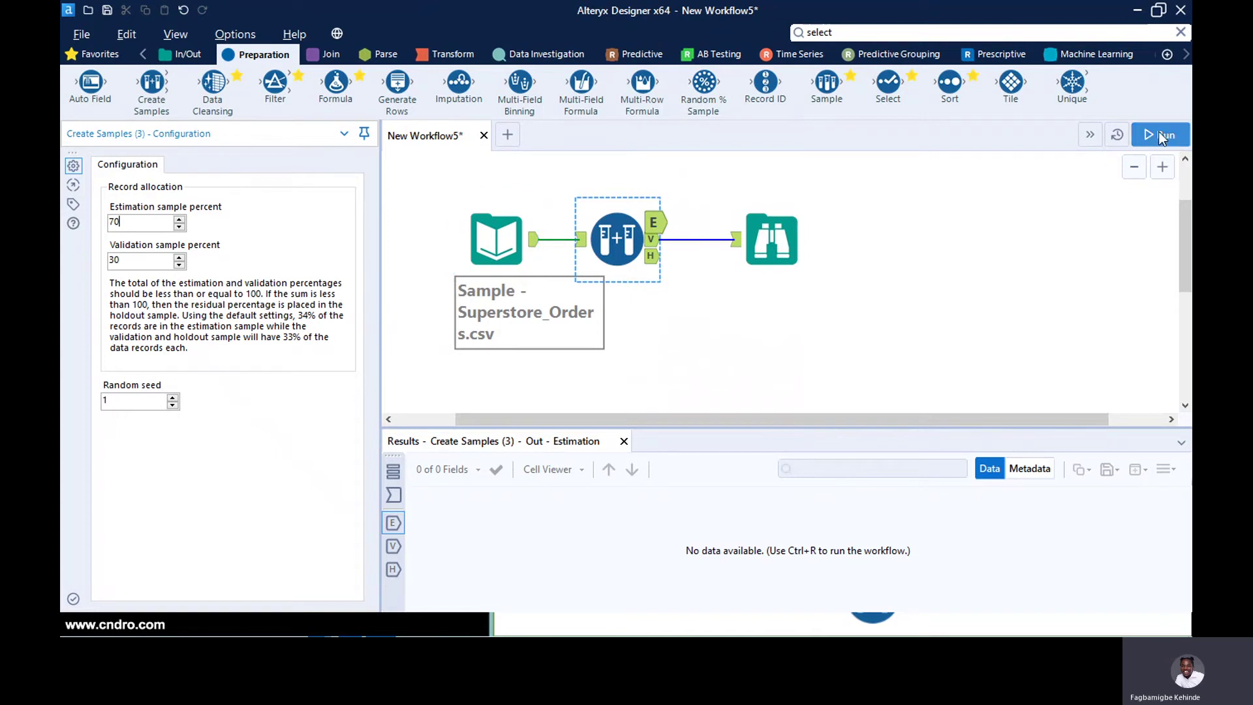
- Add Browse tools to all remaining outputs of the Create Samples tool
{"action": "left_click", "coordinate": [618, 232]}
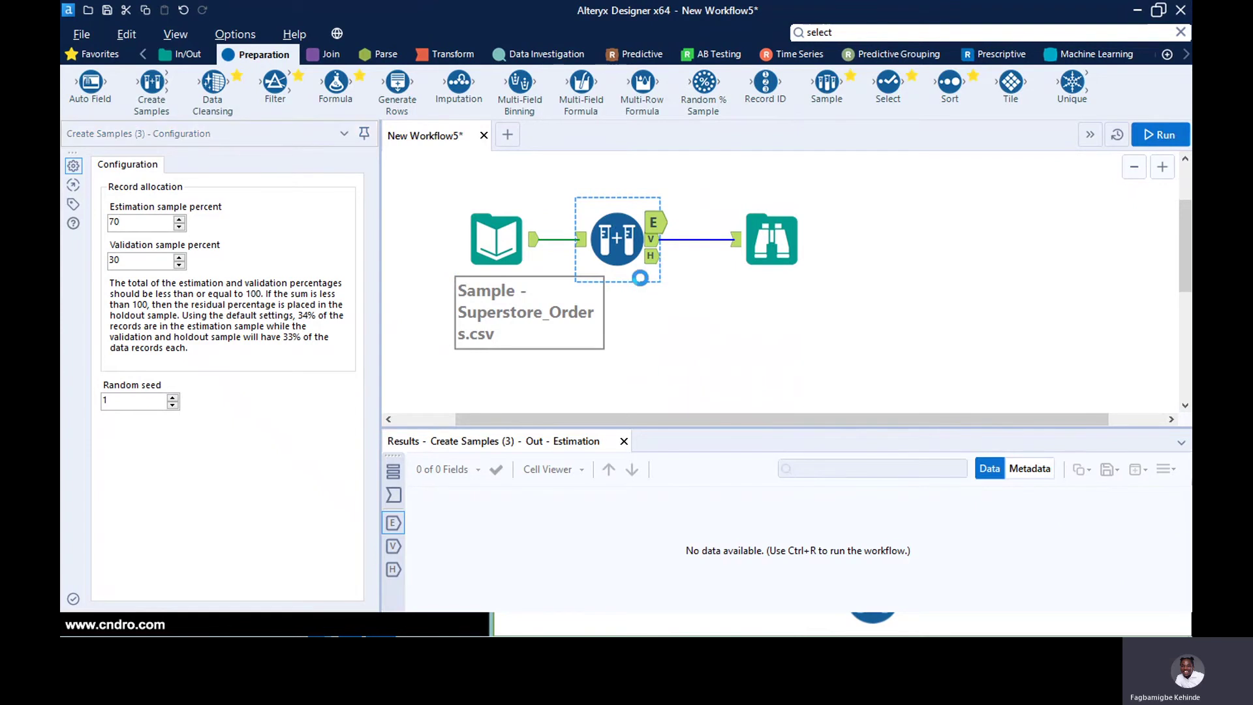
{"action": "right_click", "coordinate": [618, 235]}
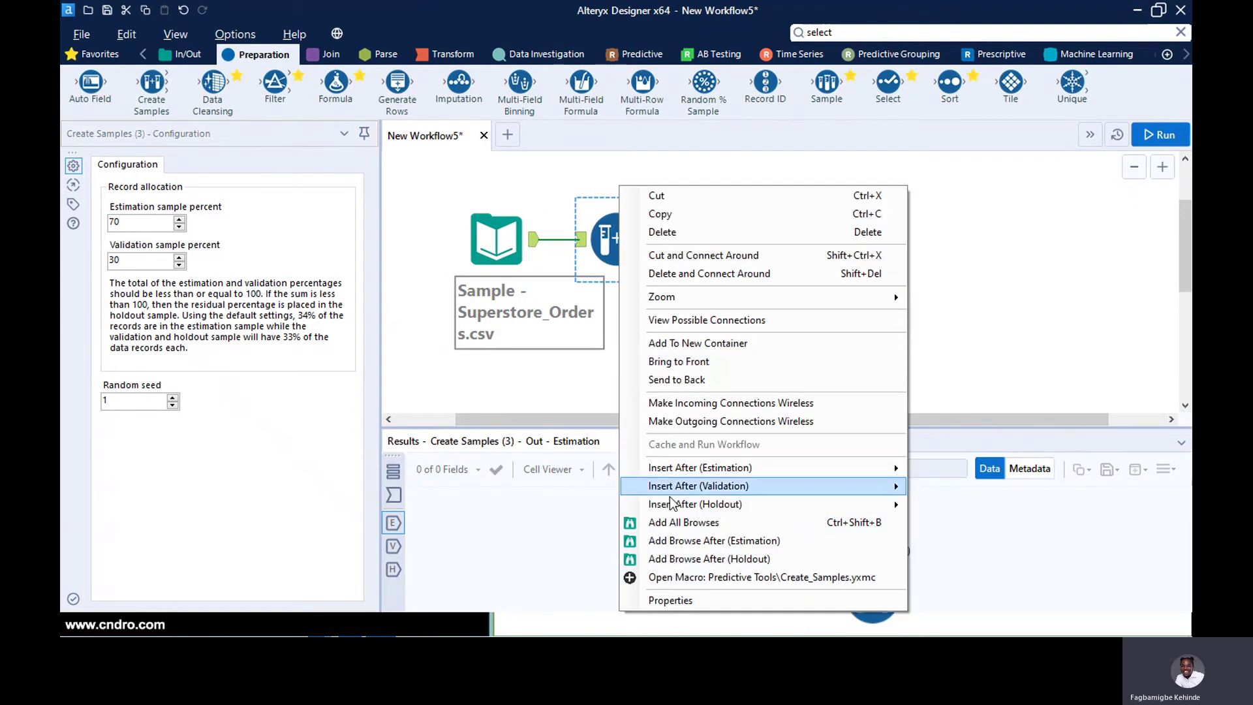
{"action": "left_click", "coordinate": [675, 522]}
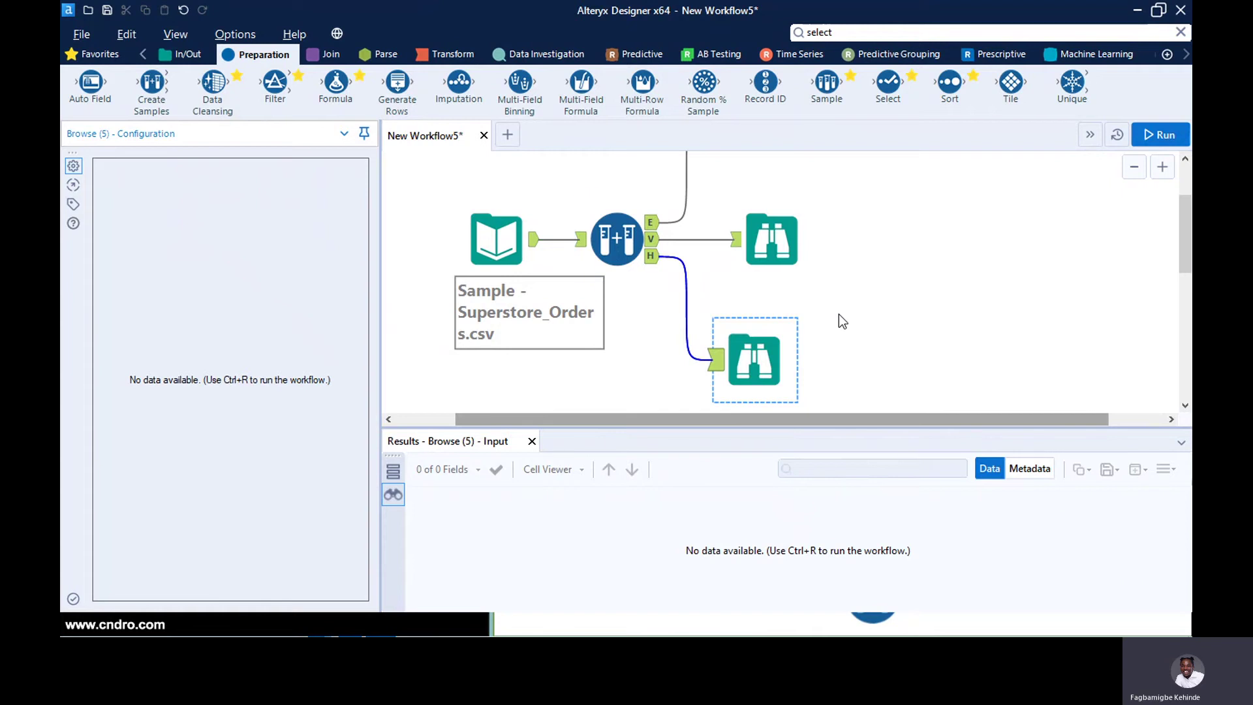
- Line up the estimation and holdout Browse tools directly above and below the validation Browse tool
{"action": "scroll", "coordinate": [839, 315], "scroll_direction": "down", "scroll_amount": 1}
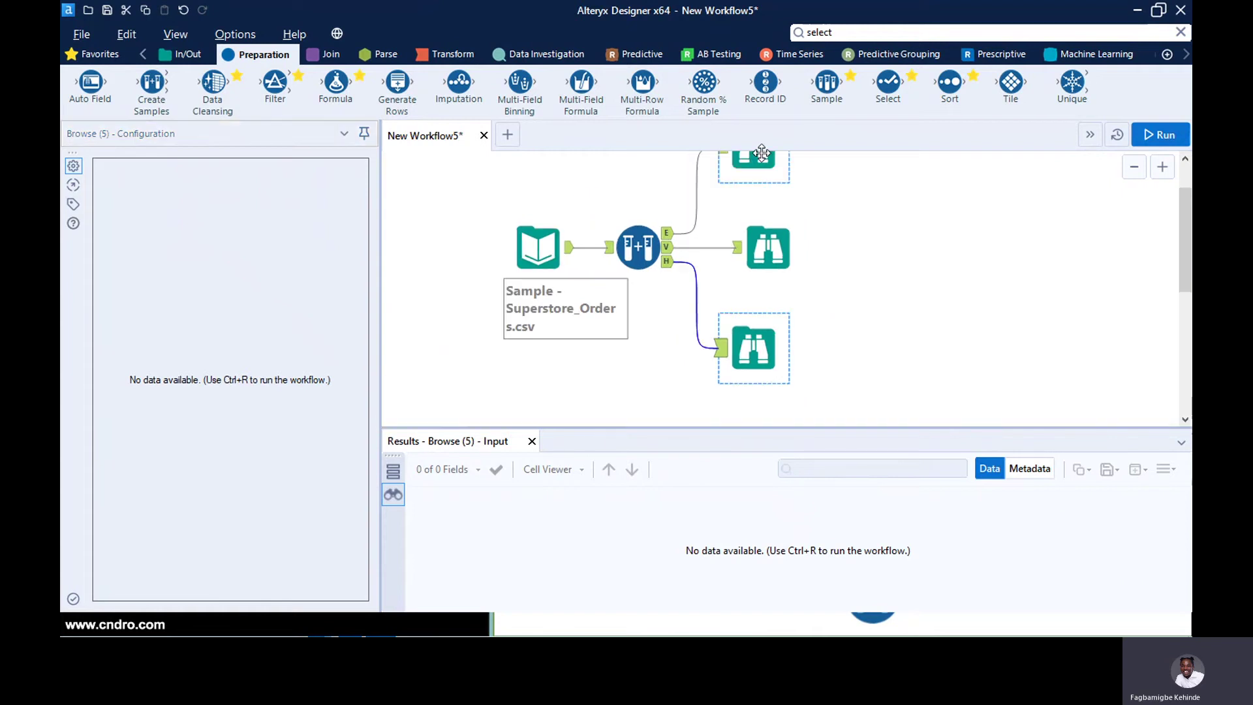
{"action": "left_click_drag", "start_coordinate": [762, 153], "coordinate": [776, 195]}
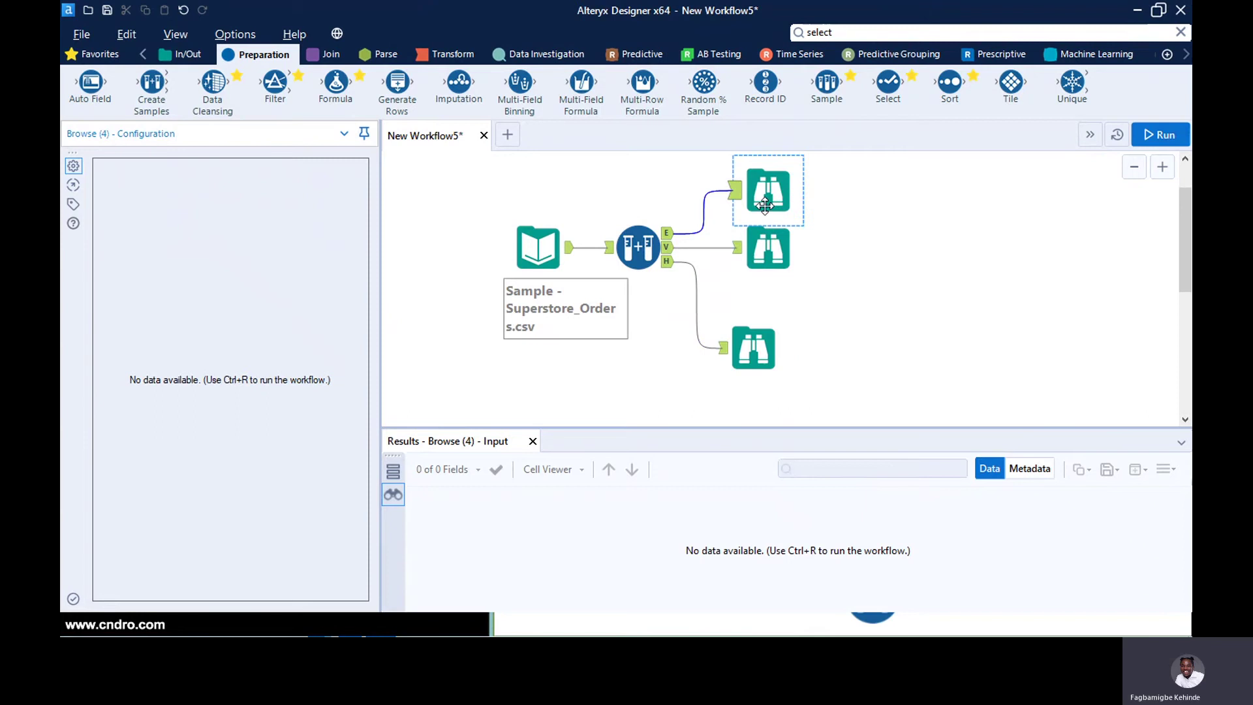
{"action": "left_click", "coordinate": [754, 346]}
{"action": "scroll", "coordinate": [757, 313], "scroll_direction": "up", "scroll_amount": 1}
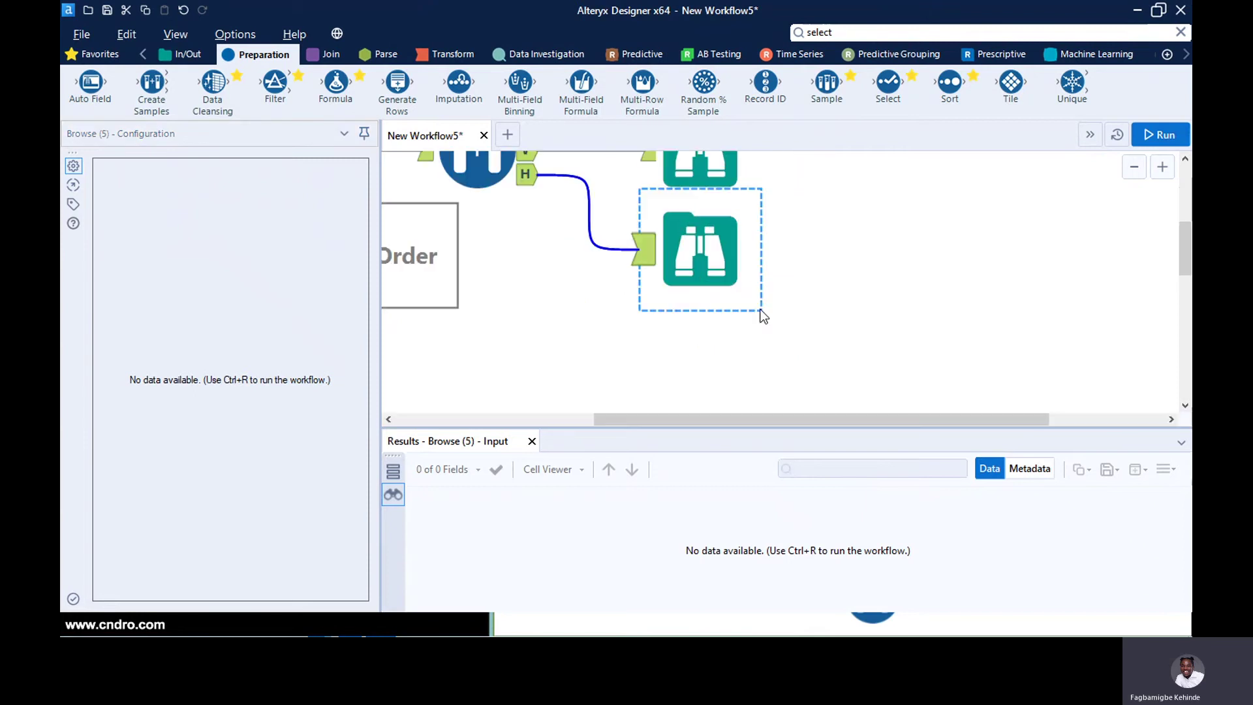
{"action": "left_click", "coordinate": [1135, 167]}
{"action": "left_click", "coordinate": [1135, 167]}
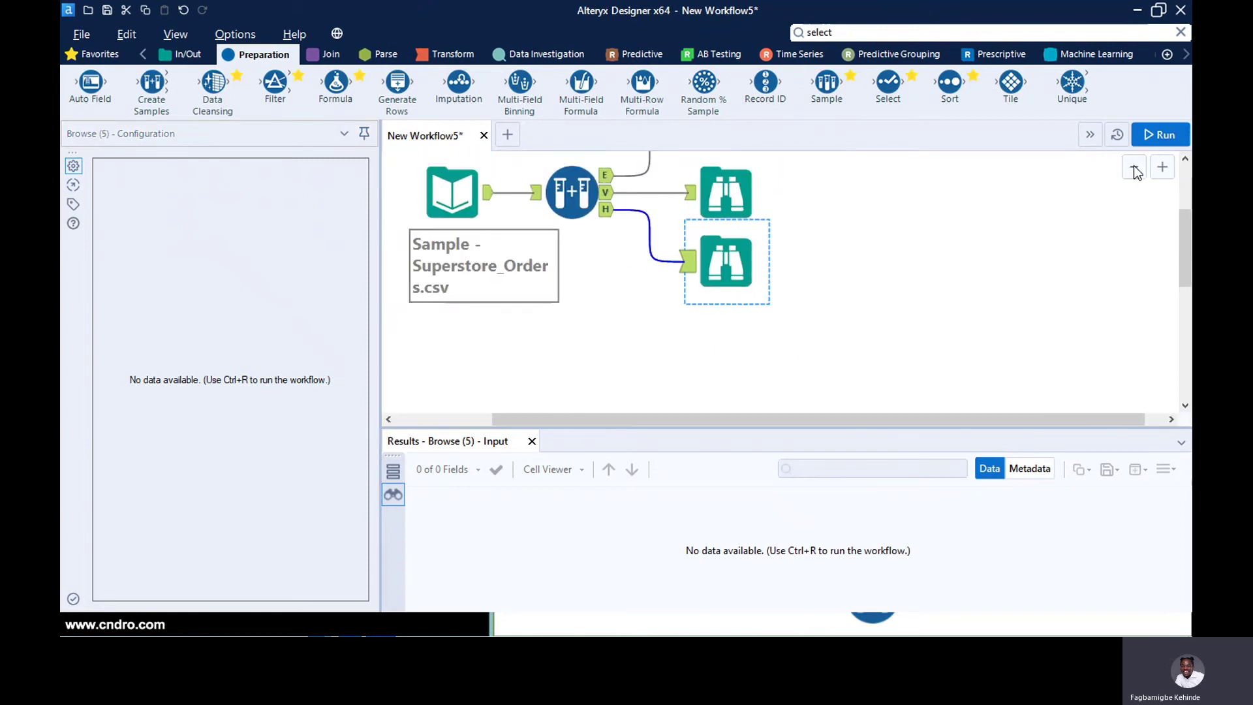
{"action": "left_click", "coordinate": [1134, 168]}
{"action": "scroll", "coordinate": [1162, 246], "scroll_direction": "up", "scroll_amount": 2}
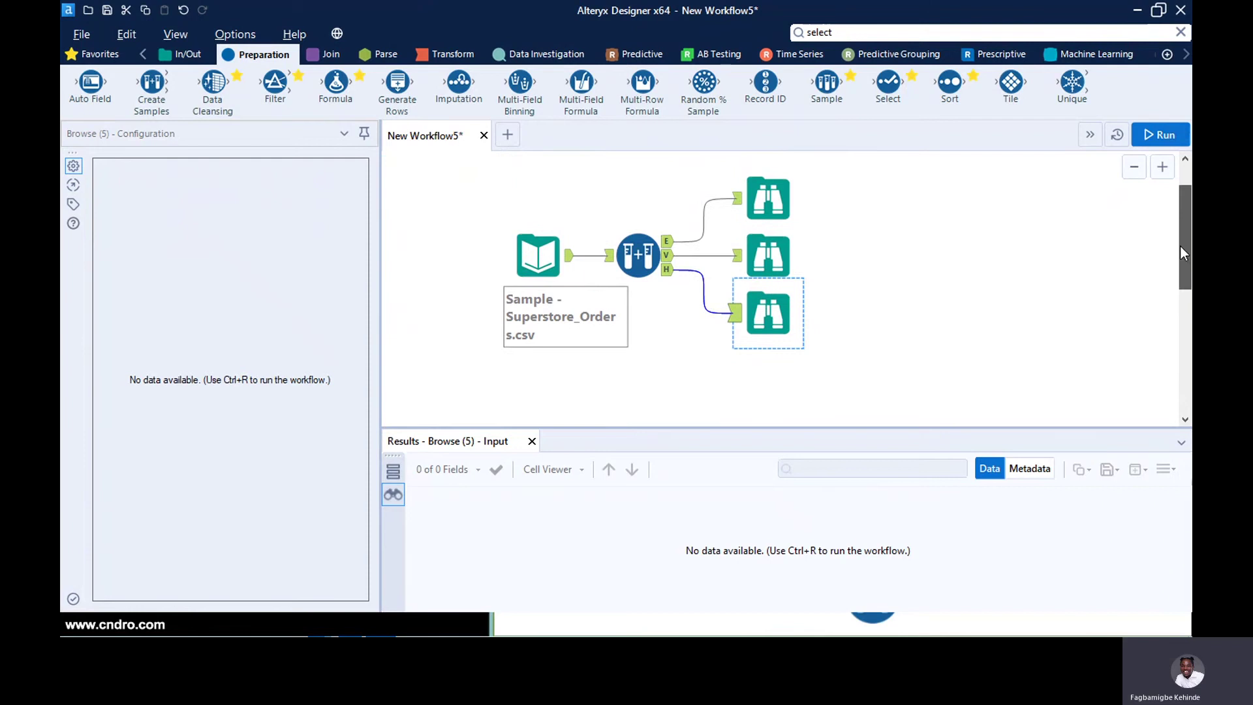
- Run the workflow and view the estimation sample's records in its Browse tool
{"action": "left_click", "coordinate": [1162, 135]}
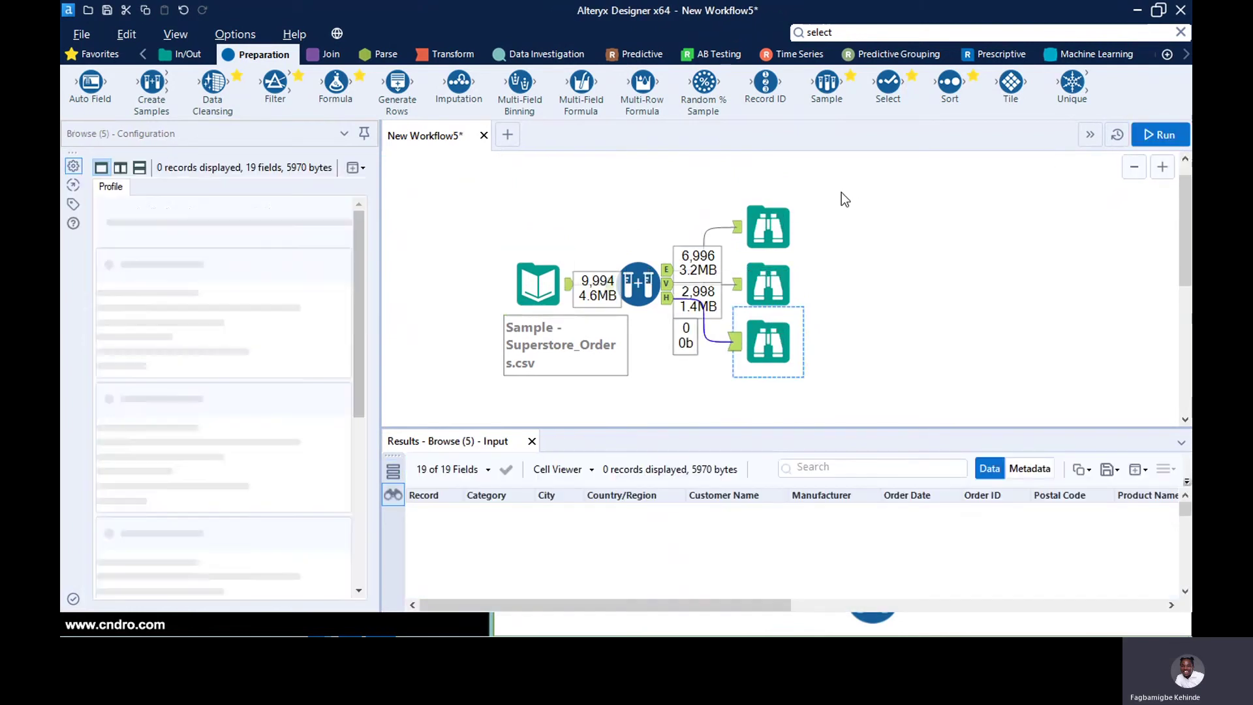
{"action": "left_click", "coordinate": [666, 271]}
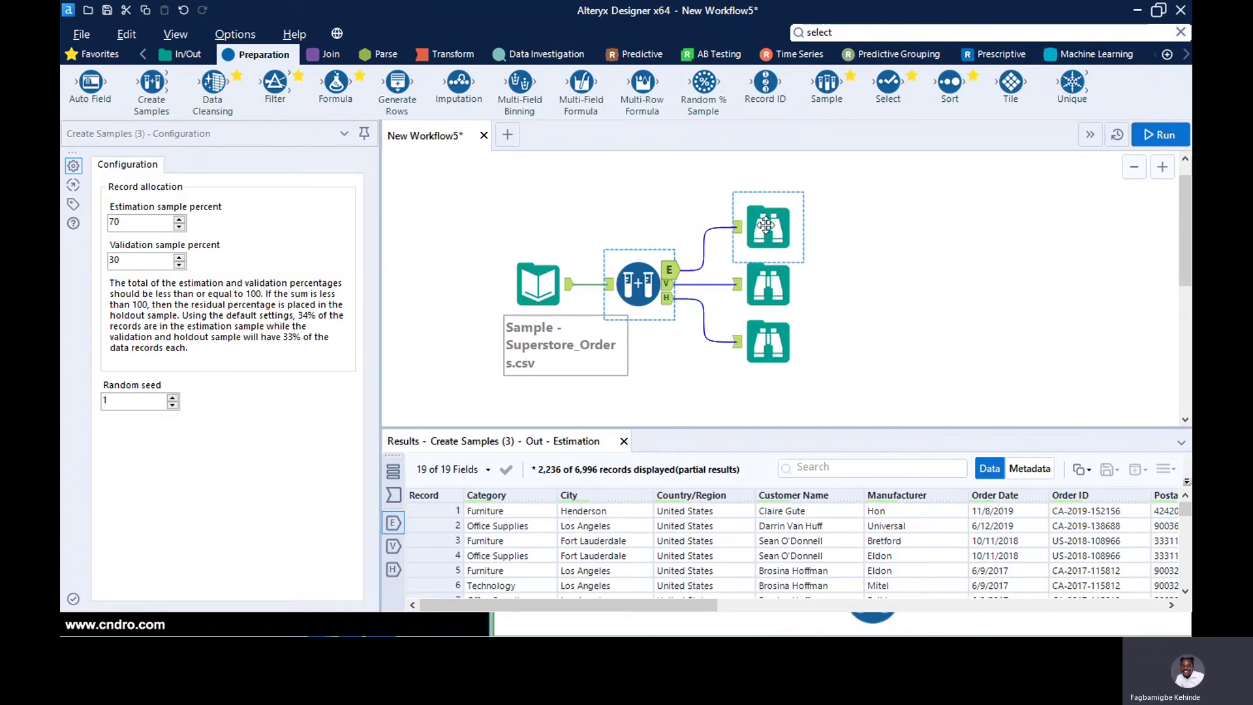
{"action": "left_click", "coordinate": [760, 225]}
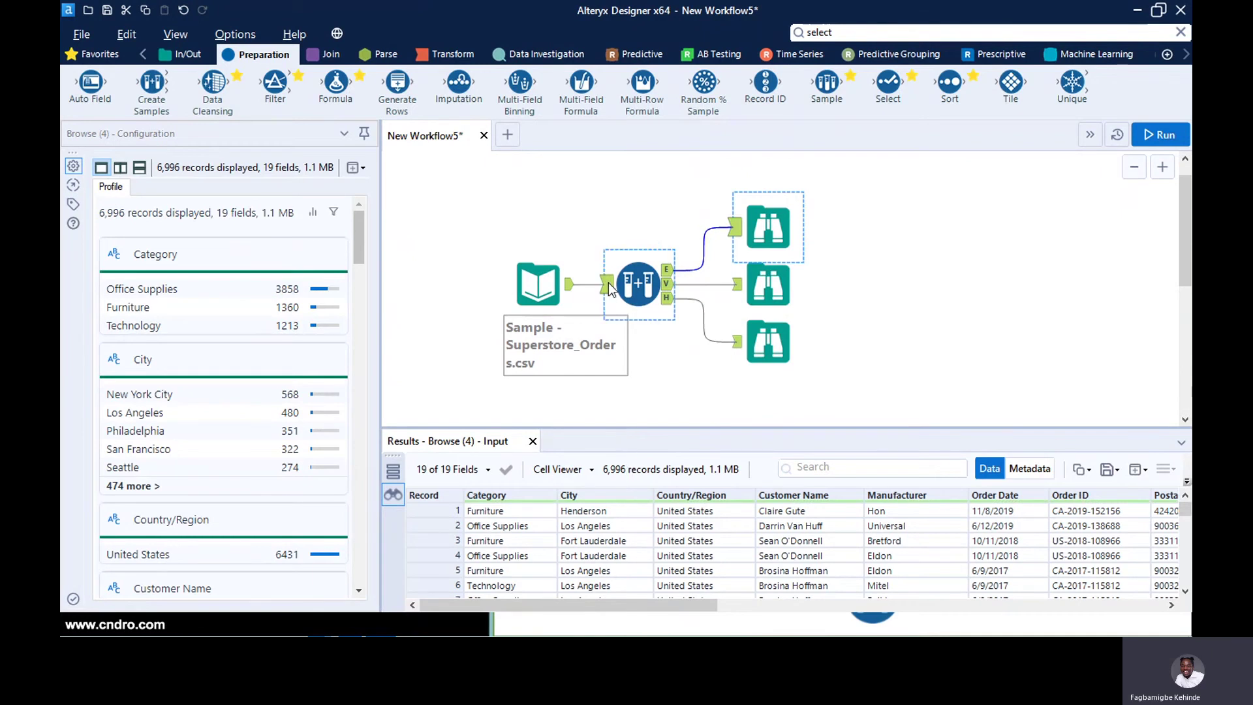
- Inspect the Create Samples tool's estimation and validation outputs and the records in the holdout Browse tool
{"action": "left_click", "coordinate": [636, 286]}
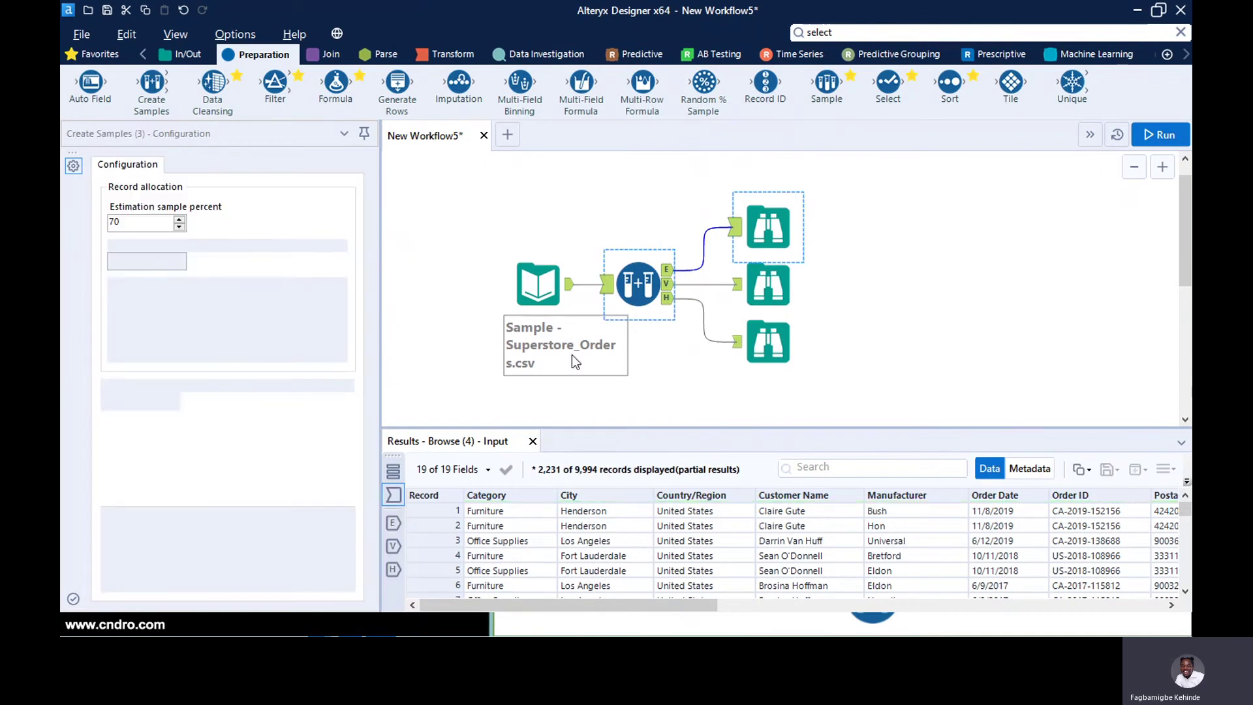
{"action": "left_click", "coordinate": [671, 278]}
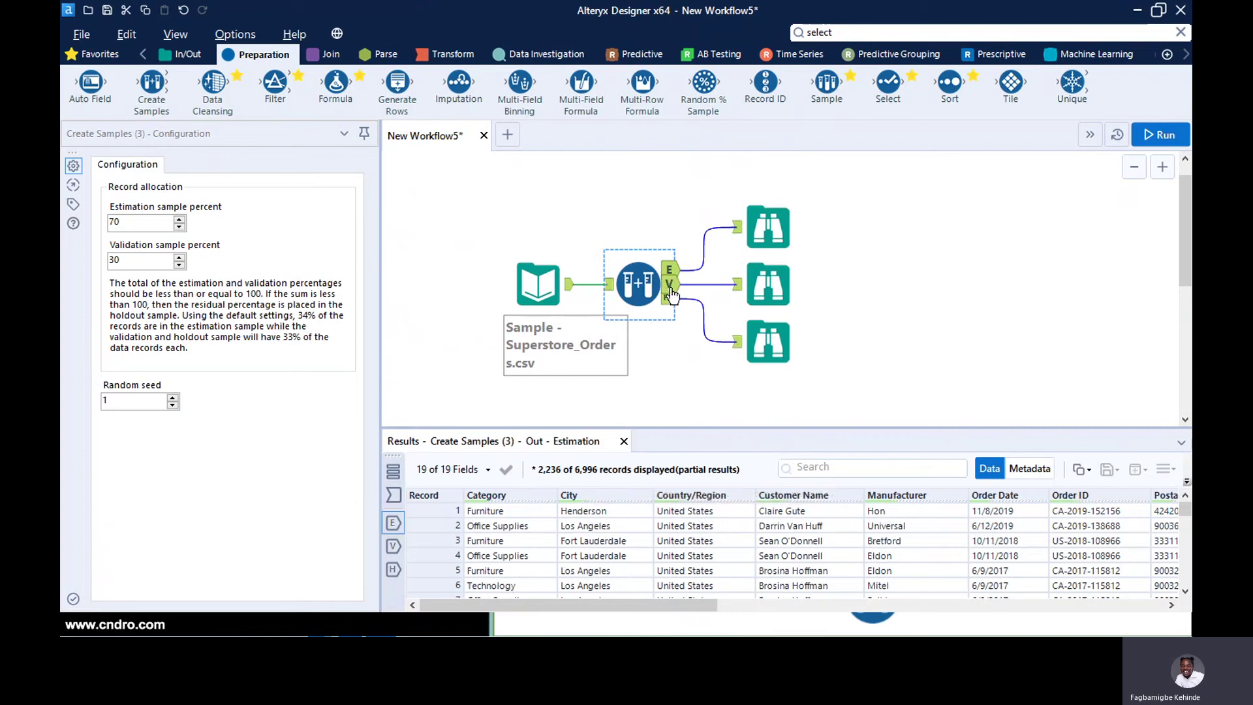
{"action": "left_click", "coordinate": [668, 288]}
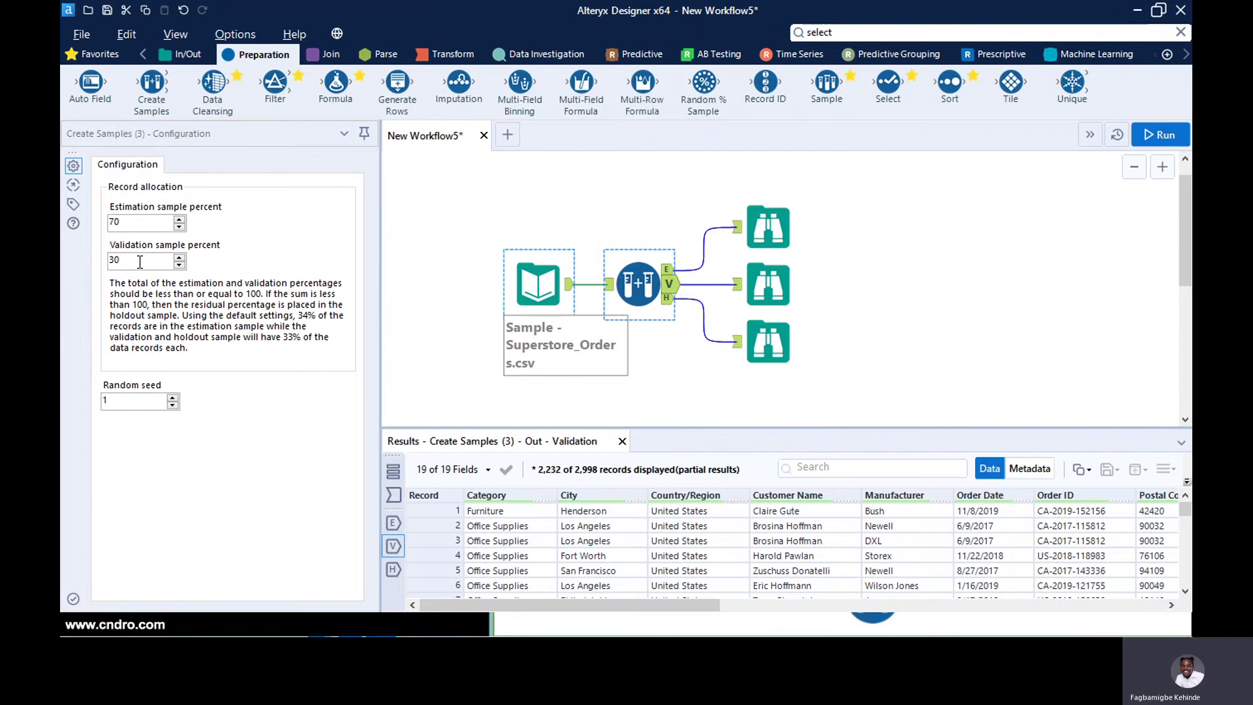
{"action": "left_click", "coordinate": [768, 342]}
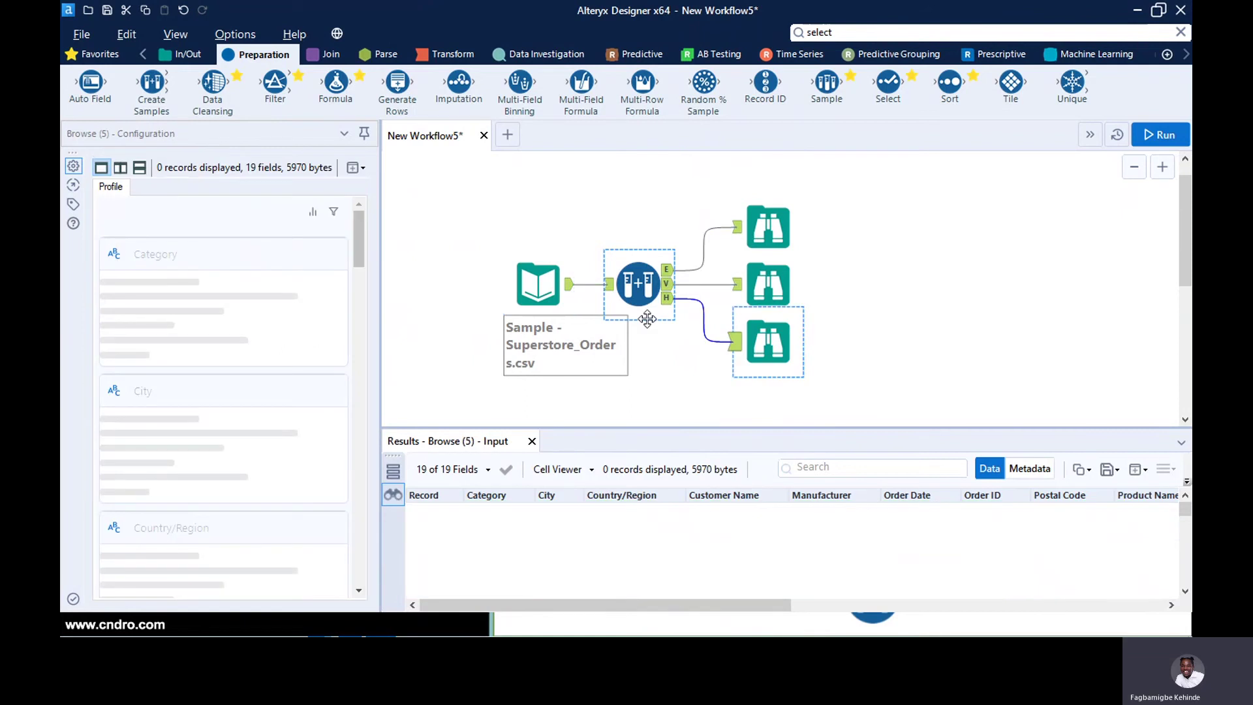
- Set the Create Samples tool's estimation sample to 65 percent and its validation sample to 25 percent
{"action": "left_click", "coordinate": [647, 318]}
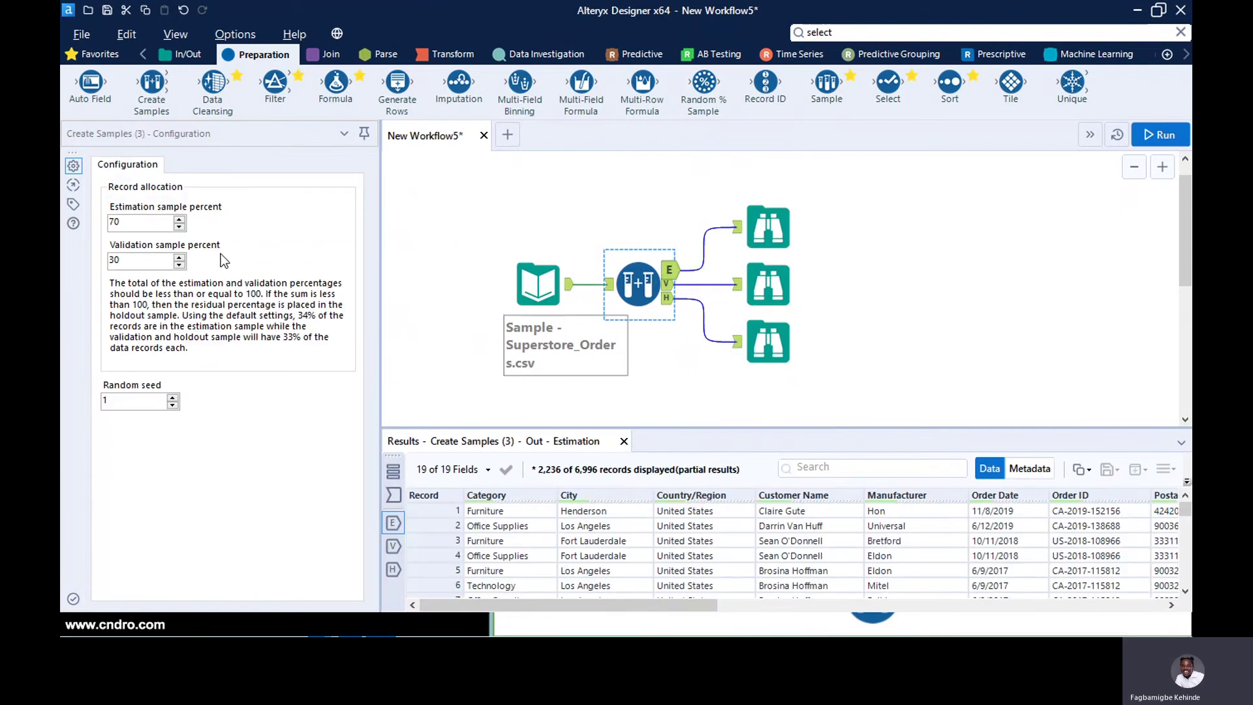
{"action": "double_click", "coordinate": [131, 223]}
{"action": "type", "text": "65"}
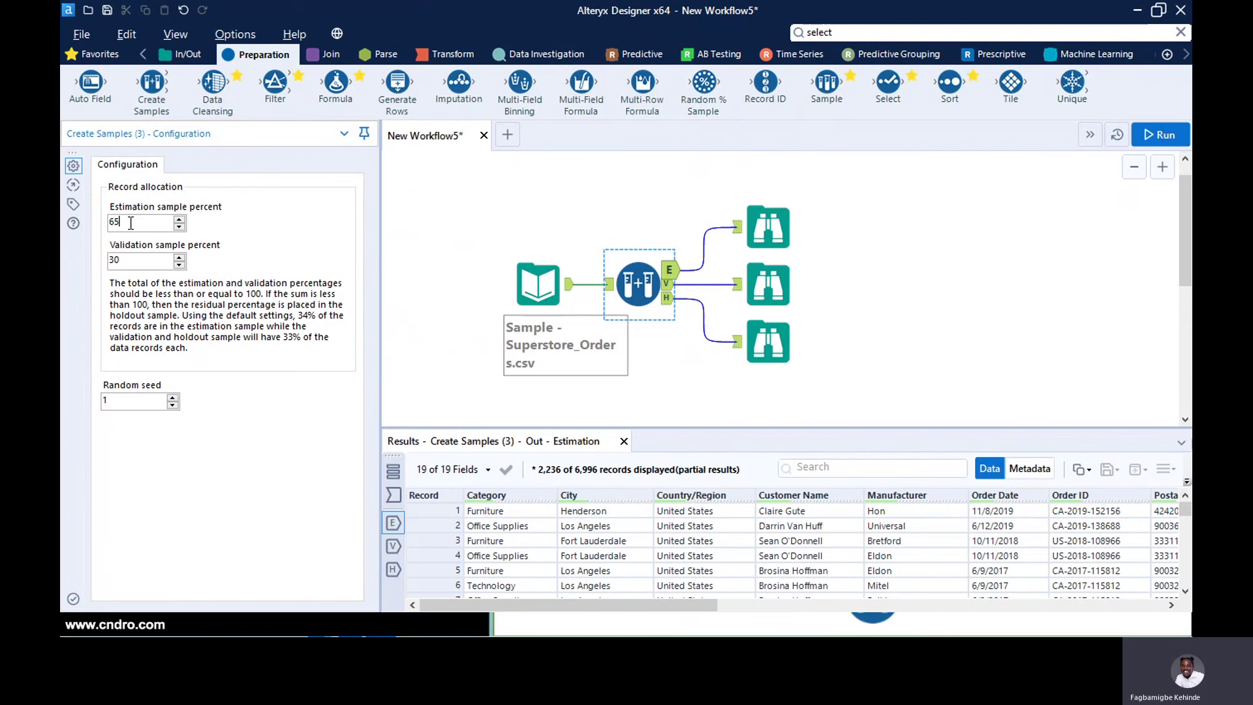
{"action": "double_click", "coordinate": [131, 260]}
{"action": "type", "text": "25"}
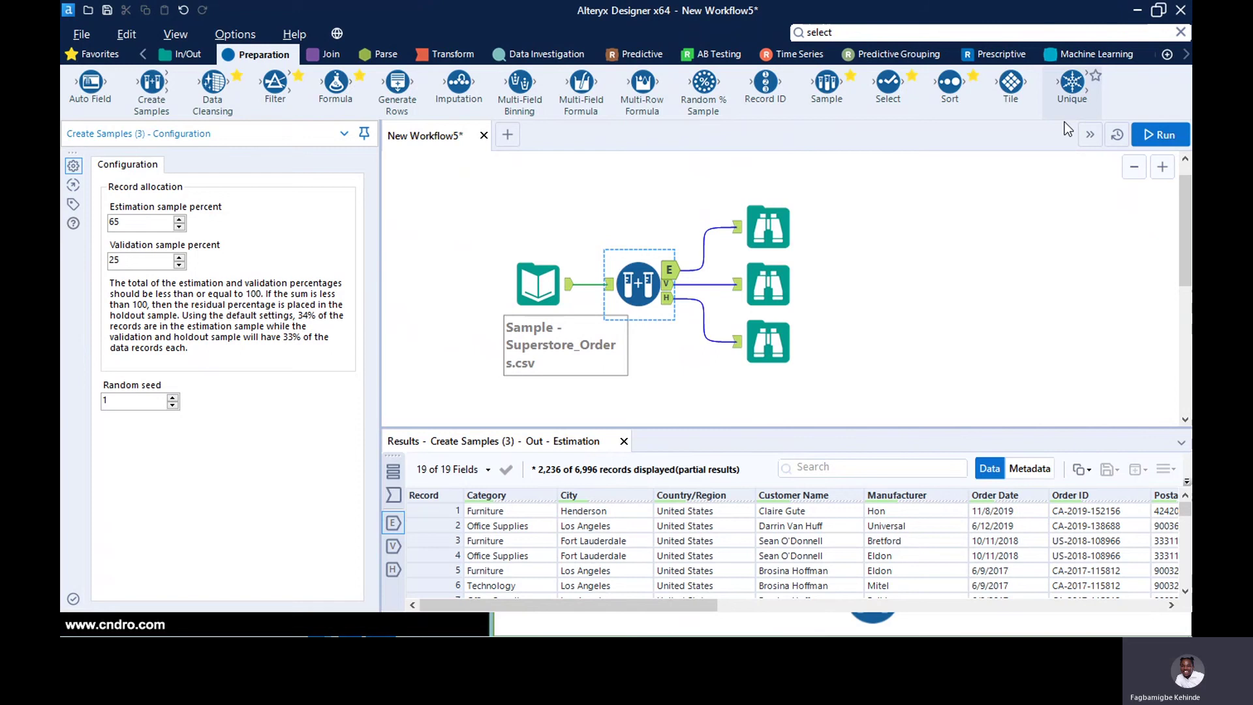
- Rerun the workflow and view the holdout, estimation and validation records in their Browse tools, ending on the Create Samples tool
{"action": "left_click", "coordinate": [1167, 134]}
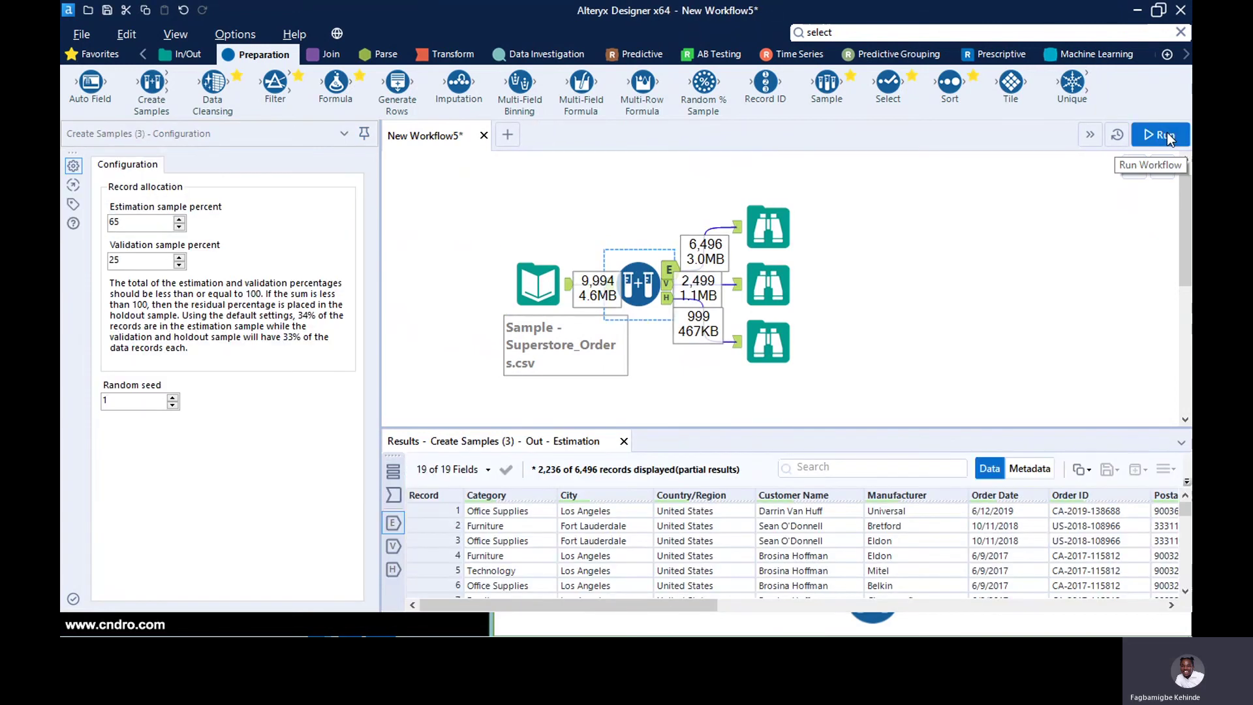
{"action": "left_click", "coordinate": [764, 349]}
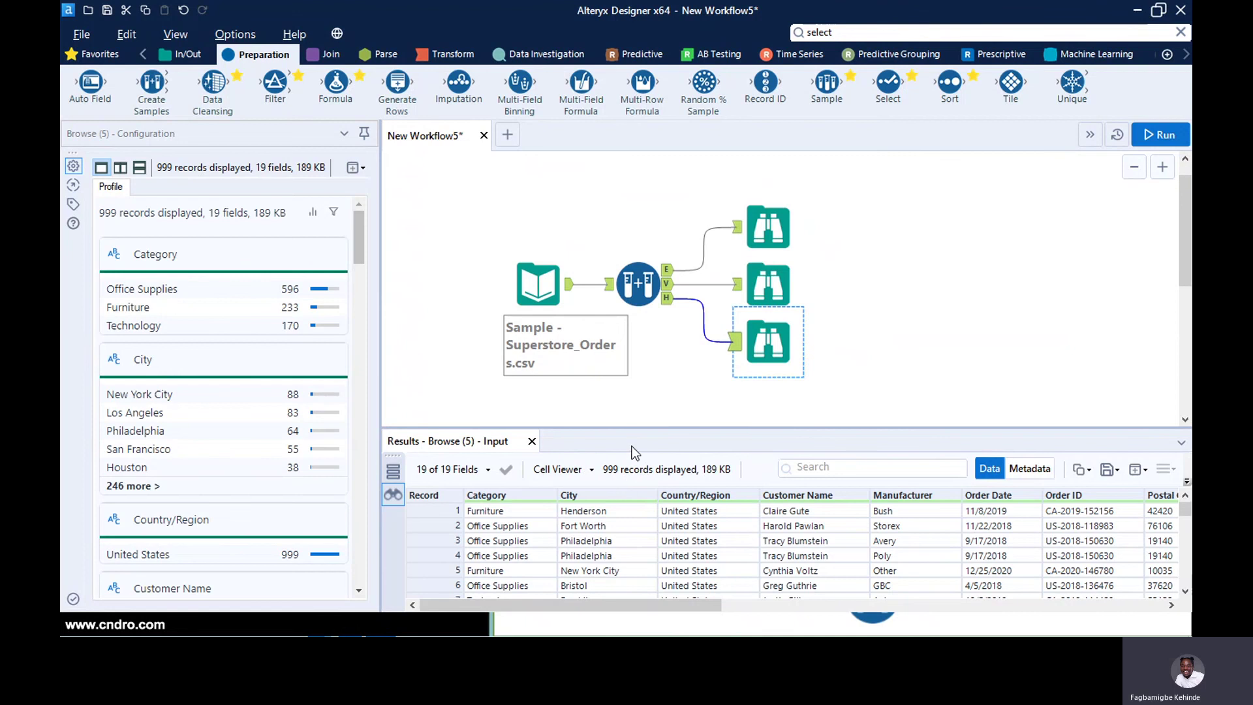
{"action": "left_click", "coordinate": [766, 229]}
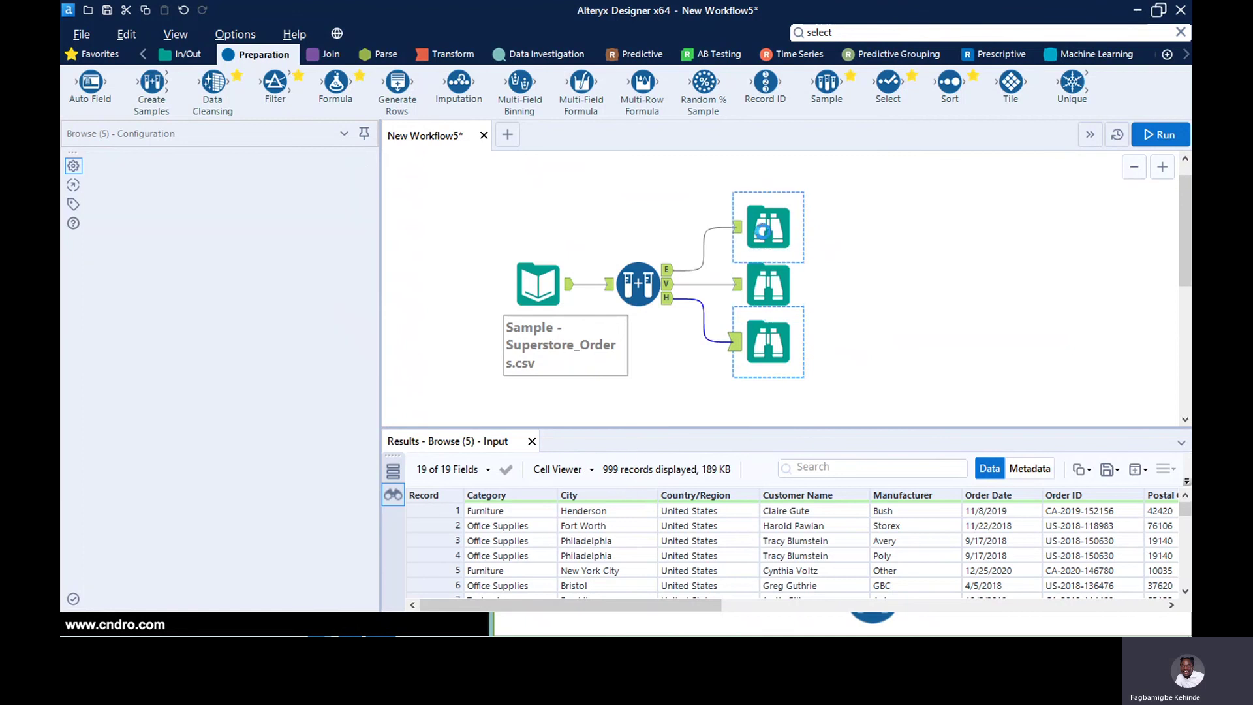
{"action": "left_click", "coordinate": [767, 292]}
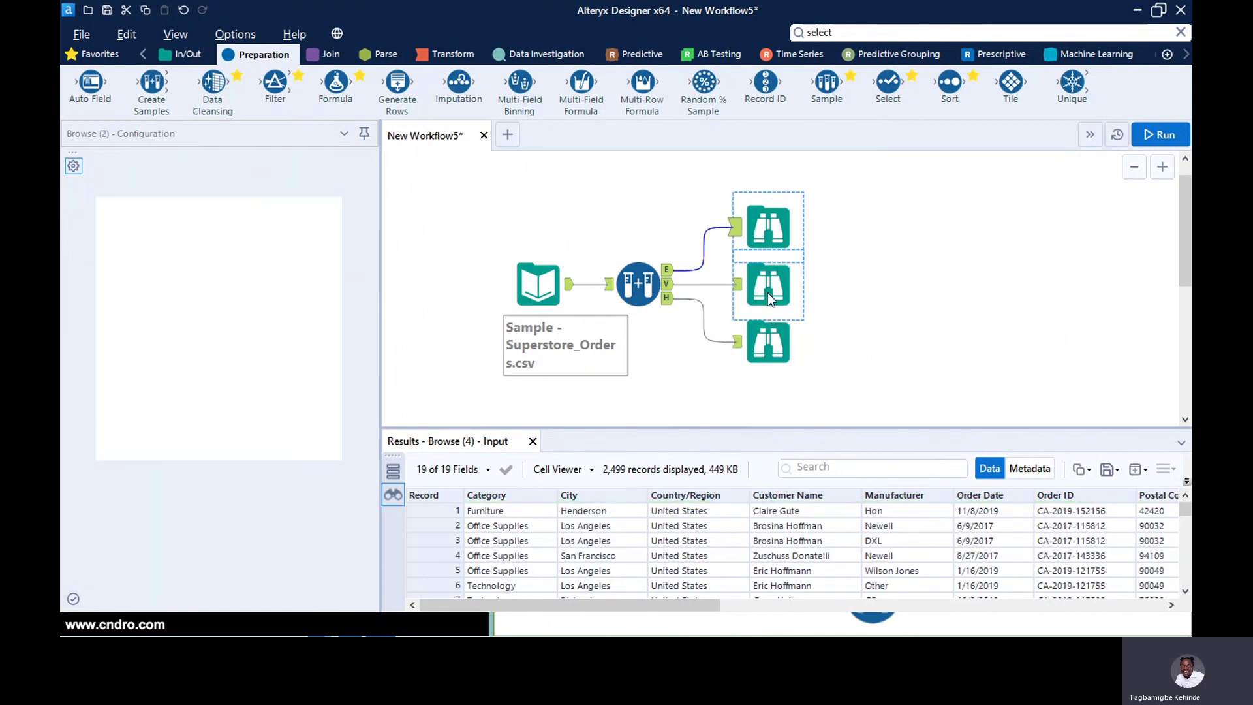
{"action": "left_click", "coordinate": [645, 287]}
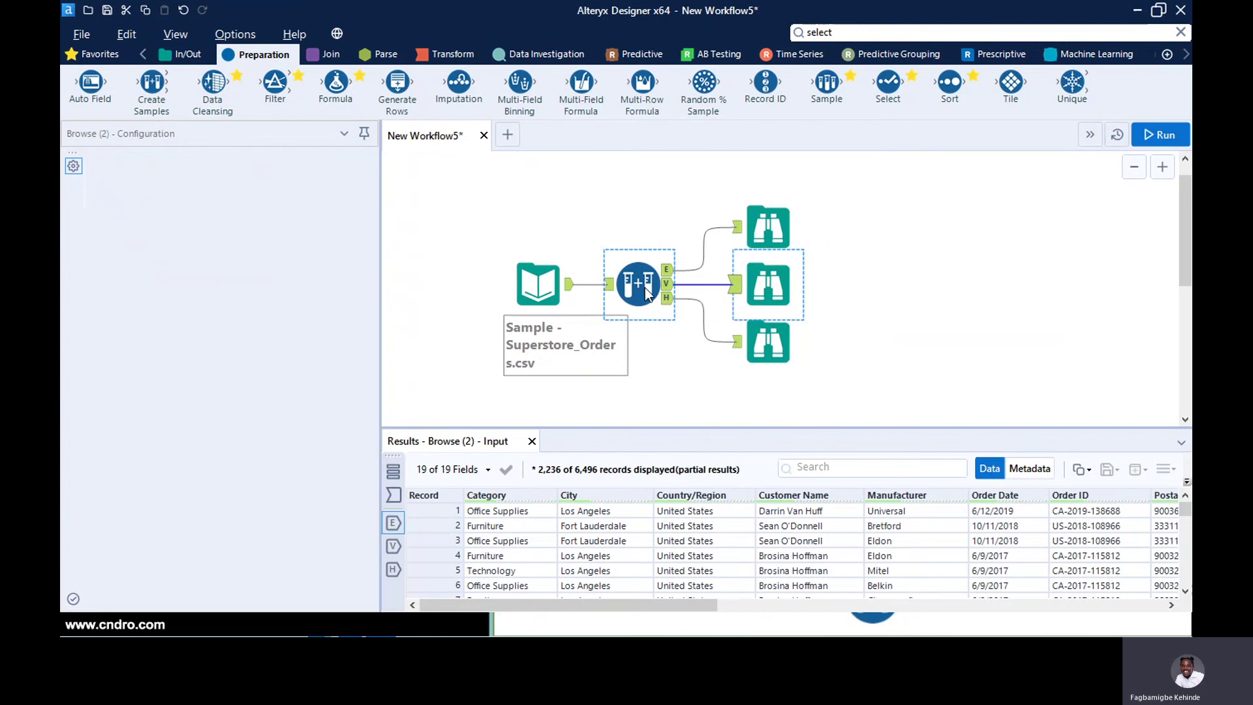